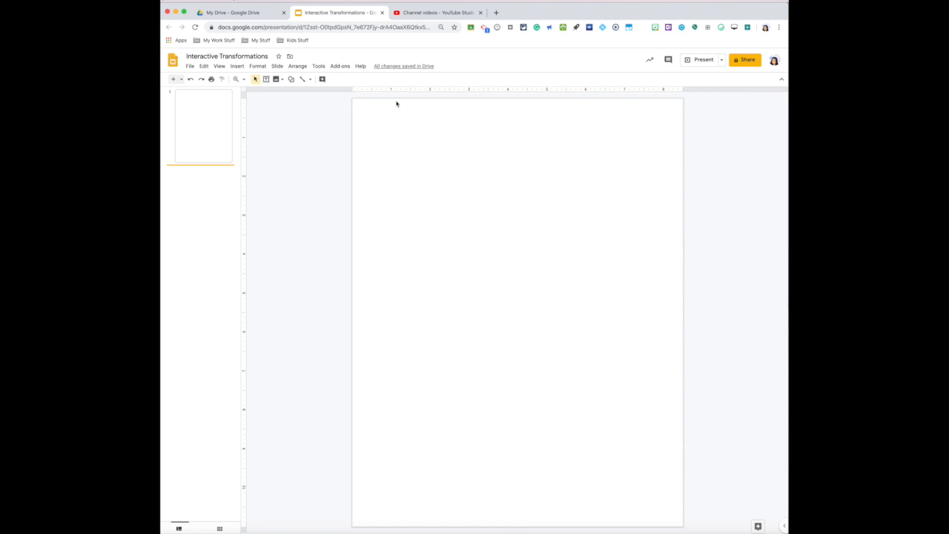
Set Slide2.jpeg from the computer as the background image of the first slide.
{"action": "left_click", "coordinate": [515, 524]}
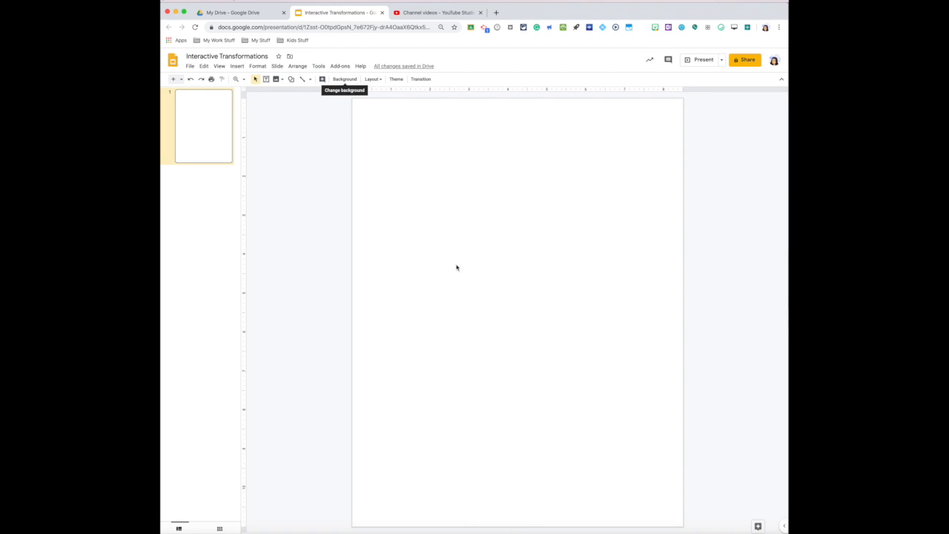
{"action": "left_click", "coordinate": [343, 79]}
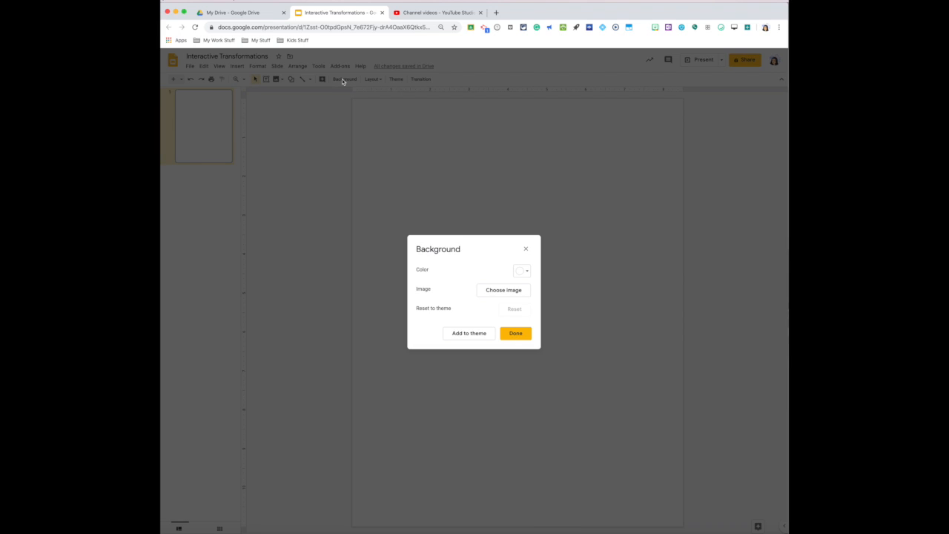
{"action": "left_click", "coordinate": [492, 290]}
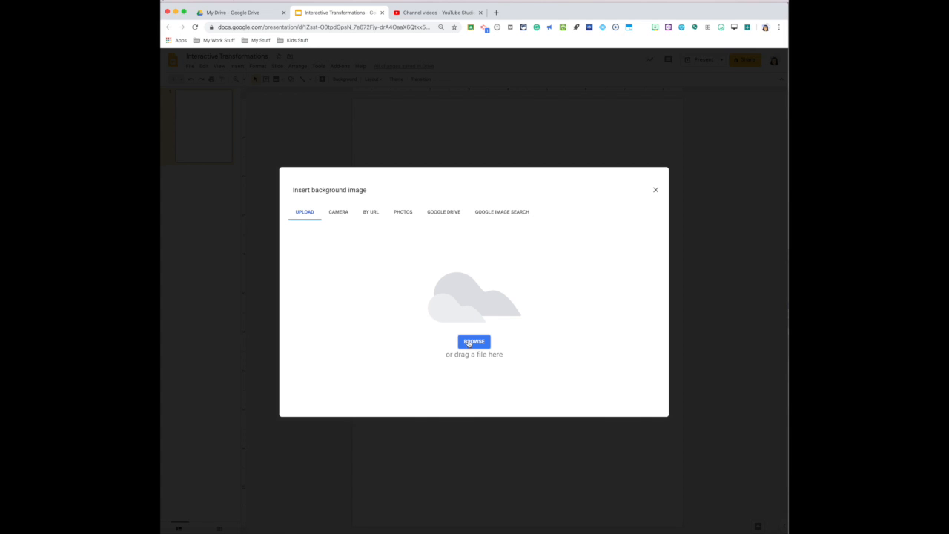
{"action": "left_click", "coordinate": [474, 342]}
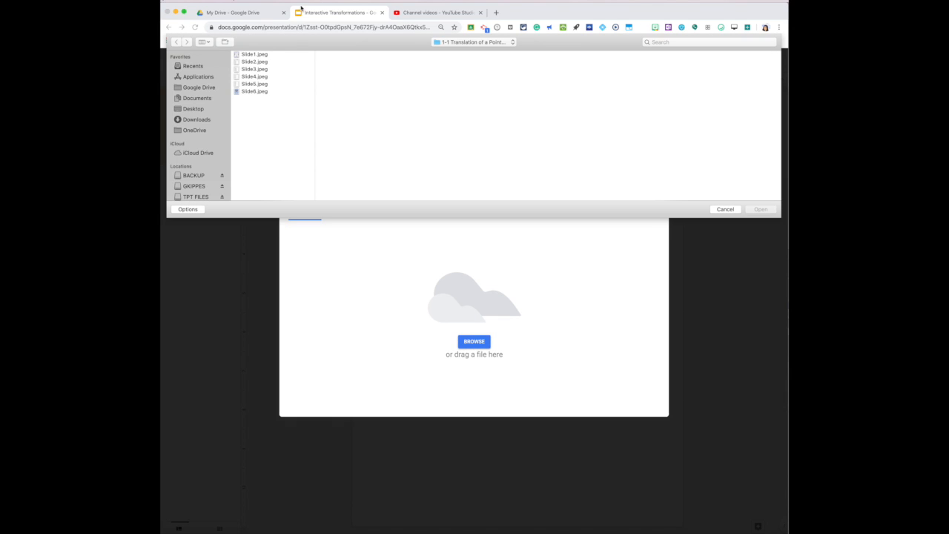
{"action": "left_click", "coordinate": [259, 62]}
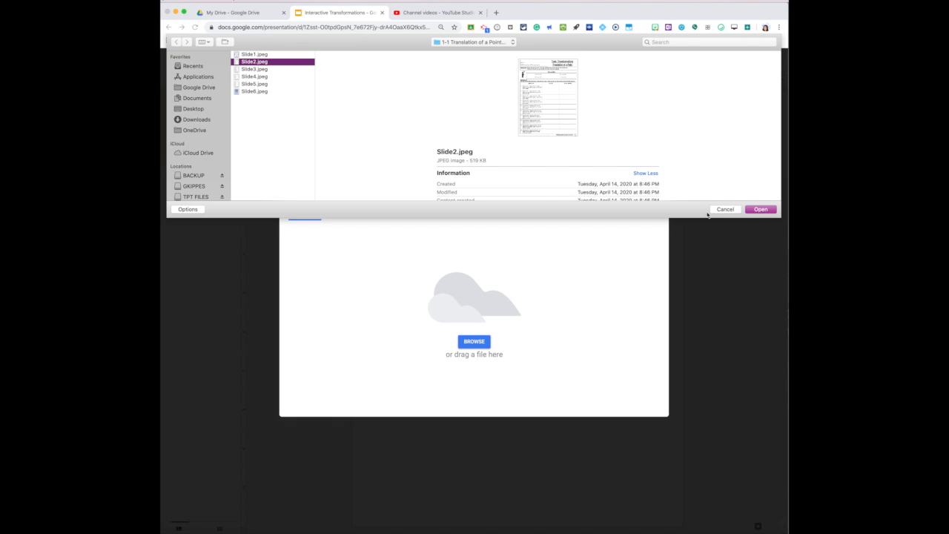
{"action": "left_click", "coordinate": [761, 209]}
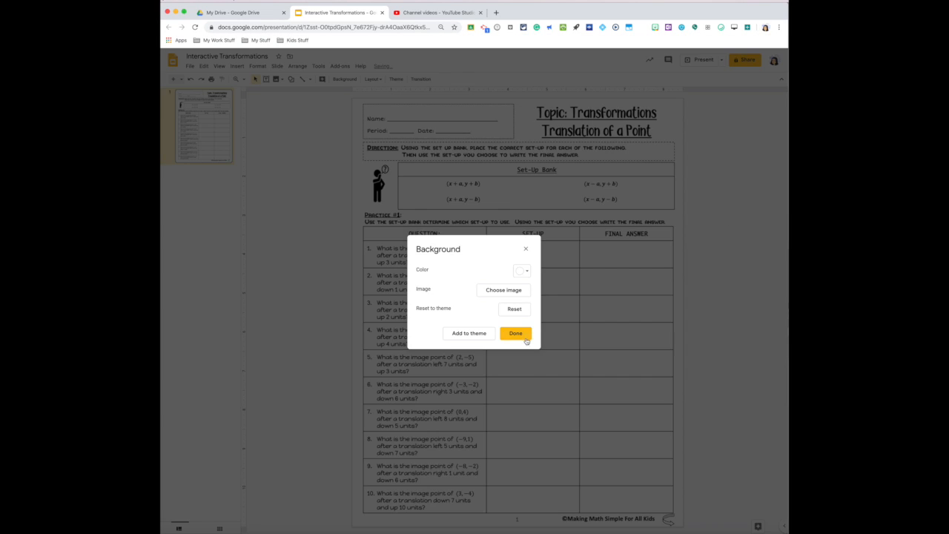
{"action": "left_click", "coordinate": [526, 340]}
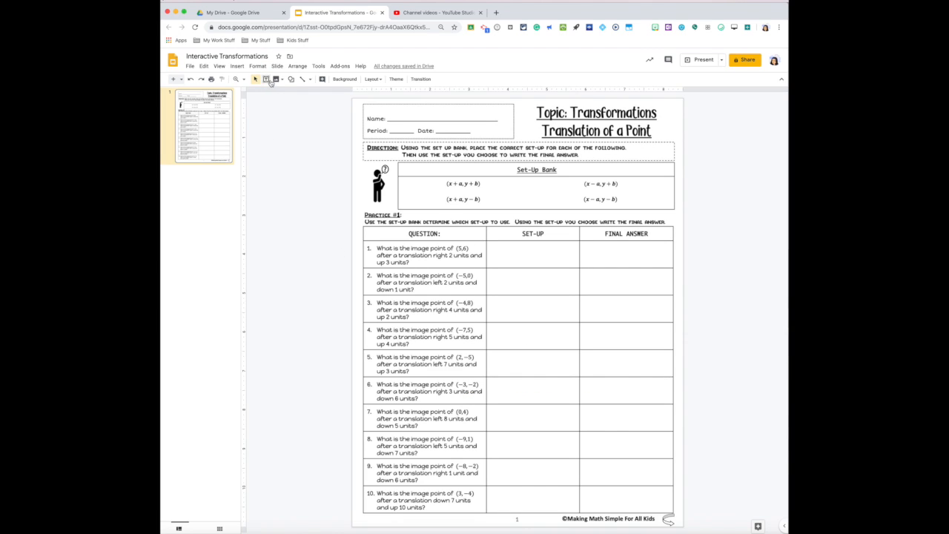
Add a new slide with the Blank layout after the first slide.
{"action": "left_click", "coordinate": [190, 66]}
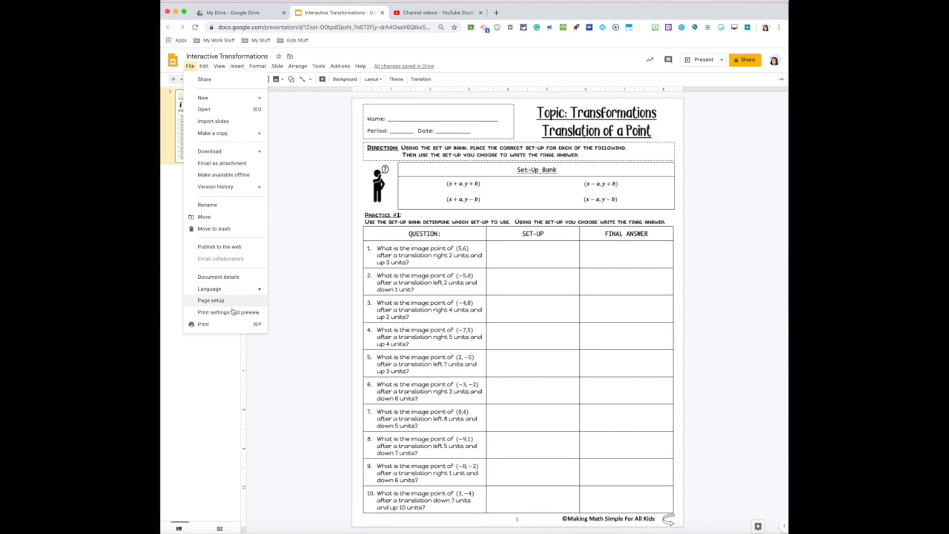
{"action": "key", "text": "Escape"}
{"action": "left_click", "coordinate": [181, 78]}
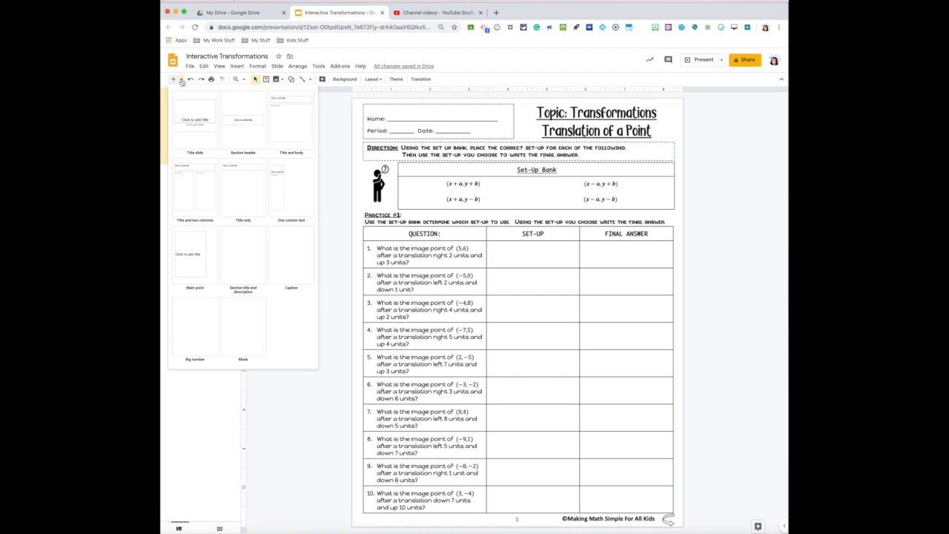
{"action": "left_click", "coordinate": [258, 328]}
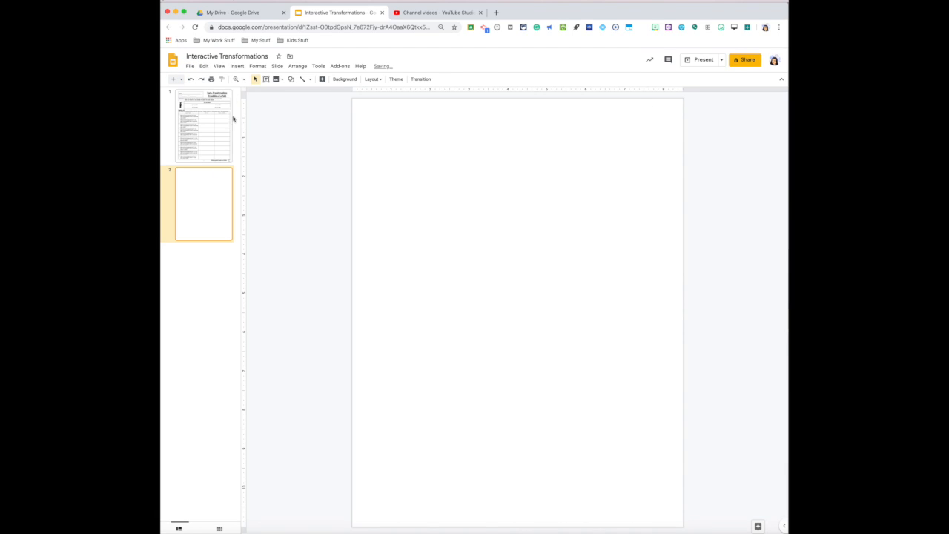
Upload Slide3.jpeg and apply it as the background image of the second slide.
{"action": "left_click", "coordinate": [345, 79]}
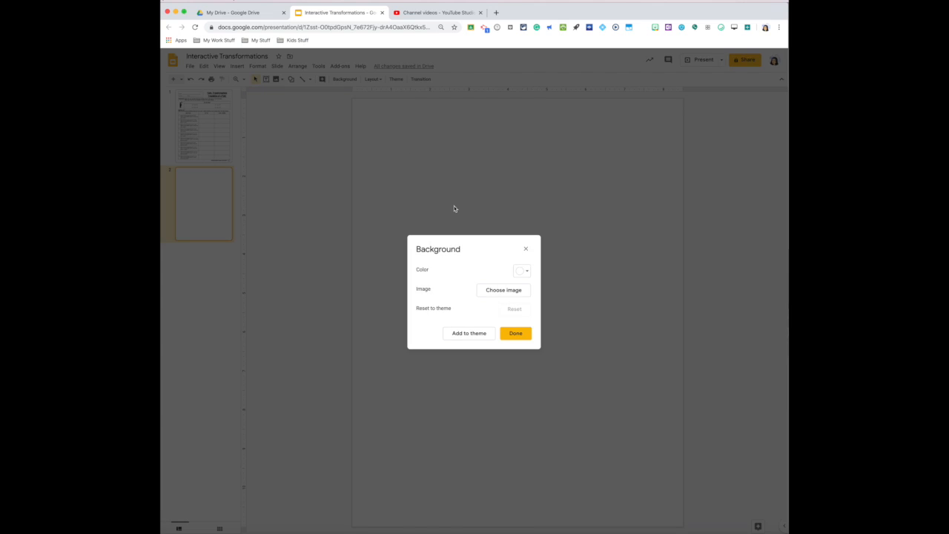
{"action": "left_click", "coordinate": [497, 290]}
{"action": "left_click", "coordinate": [473, 342]}
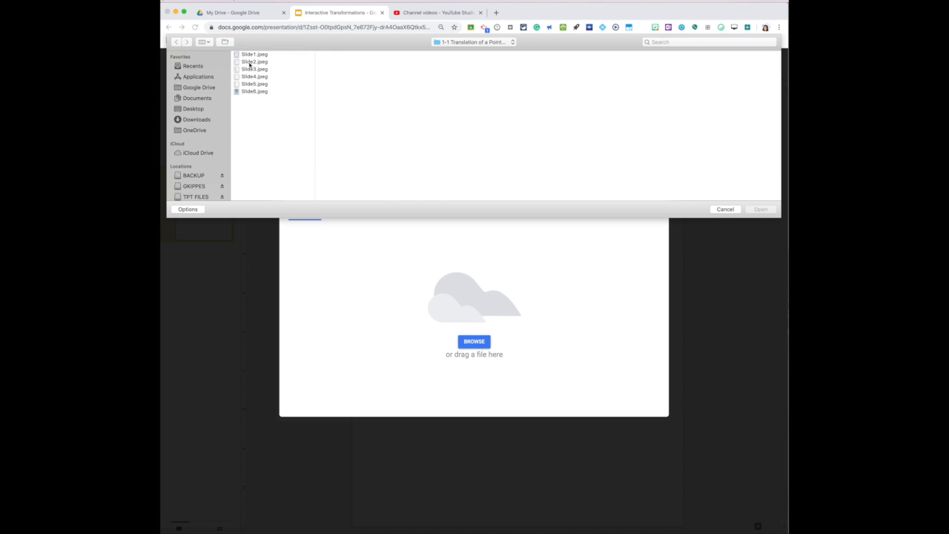
{"action": "left_click", "coordinate": [250, 69]}
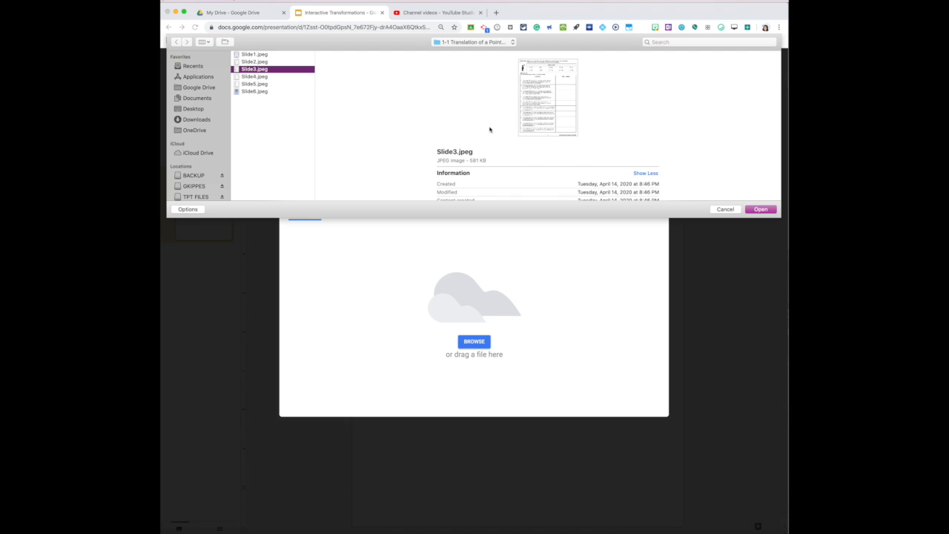
{"action": "left_click", "coordinate": [759, 209]}
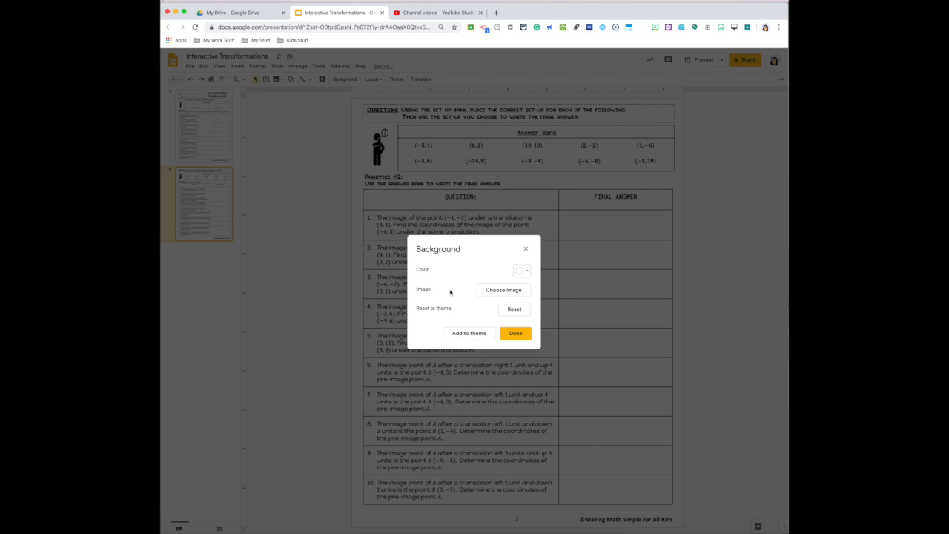
{"action": "left_click", "coordinate": [516, 335]}
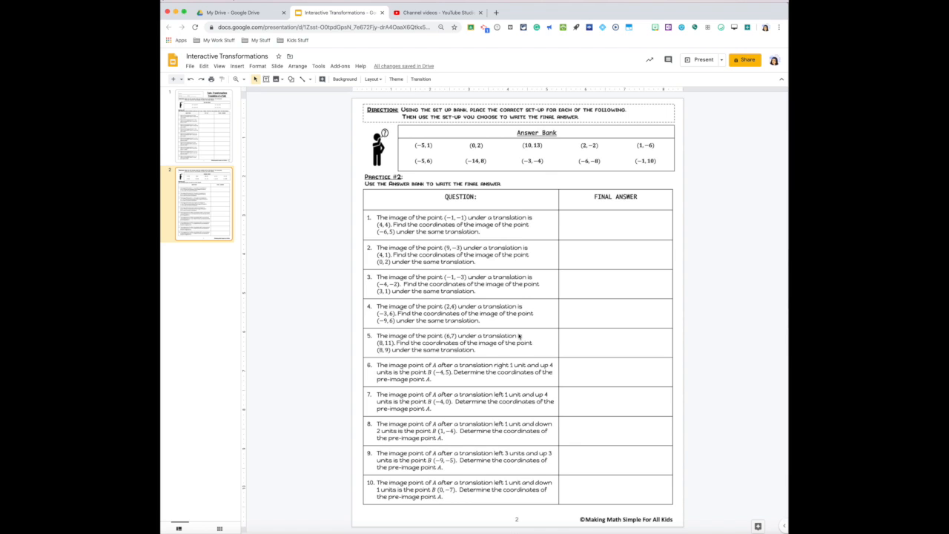
On the first slide, draw a tall rectangle in the off-page area beside the worksheet's Name box and Set-Up Bank.
{"action": "left_click", "coordinate": [196, 115]}
{"action": "left_click", "coordinate": [198, 186]}
{"action": "left_click", "coordinate": [200, 120]}
{"action": "left_click", "coordinate": [206, 209]}
{"action": "left_click", "coordinate": [202, 128]}
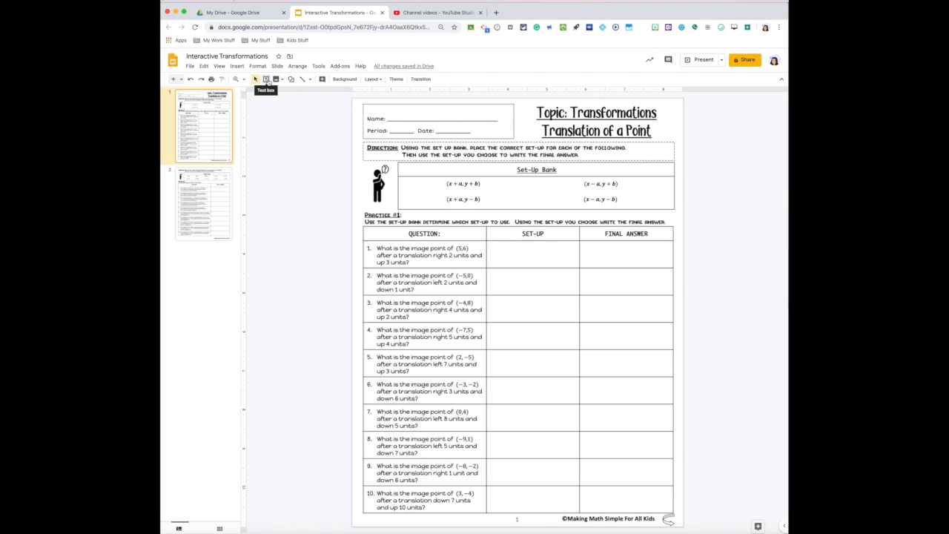
{"action": "left_click", "coordinate": [291, 79]}
{"action": "mouse_move", "coordinate": [310, 93]}
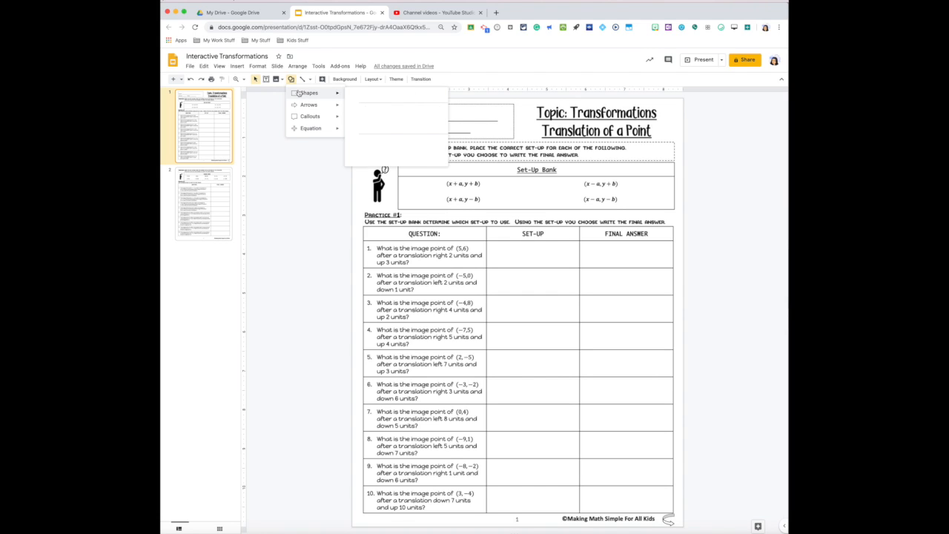
{"action": "left_click", "coordinate": [350, 95]}
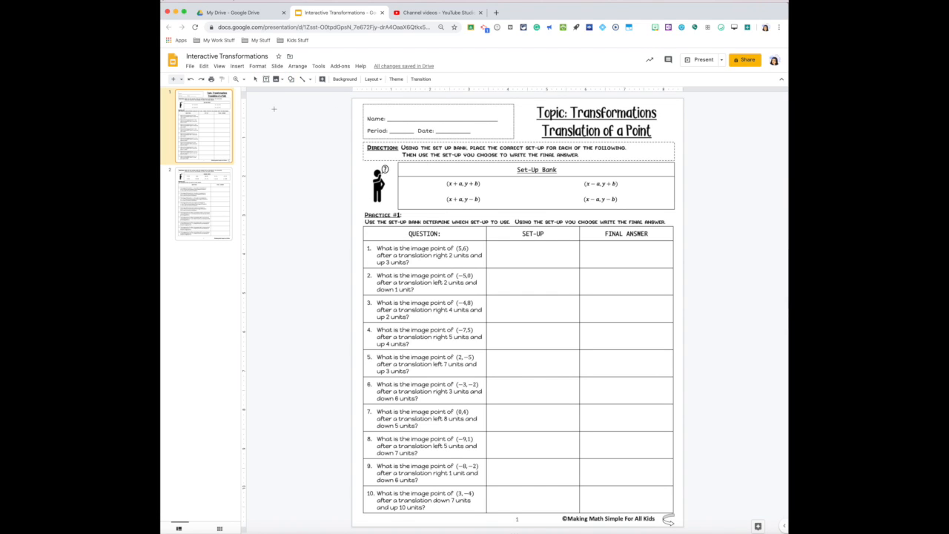
{"action": "left_click_drag", "start_coordinate": [251, 103], "coordinate": [351, 248]}
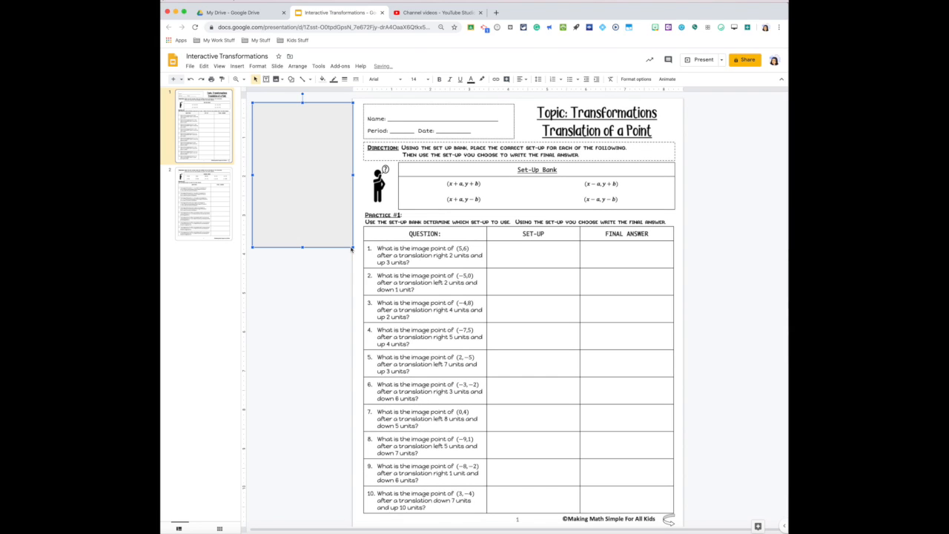
Fill the off-page rectangle with solid bright green.
{"action": "left_click", "coordinate": [323, 79]}
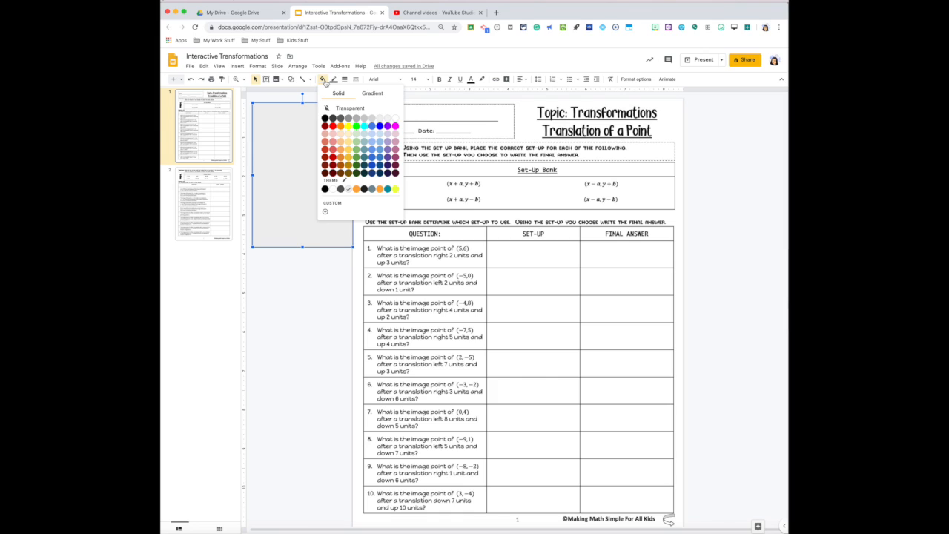
{"action": "left_click", "coordinate": [356, 126]}
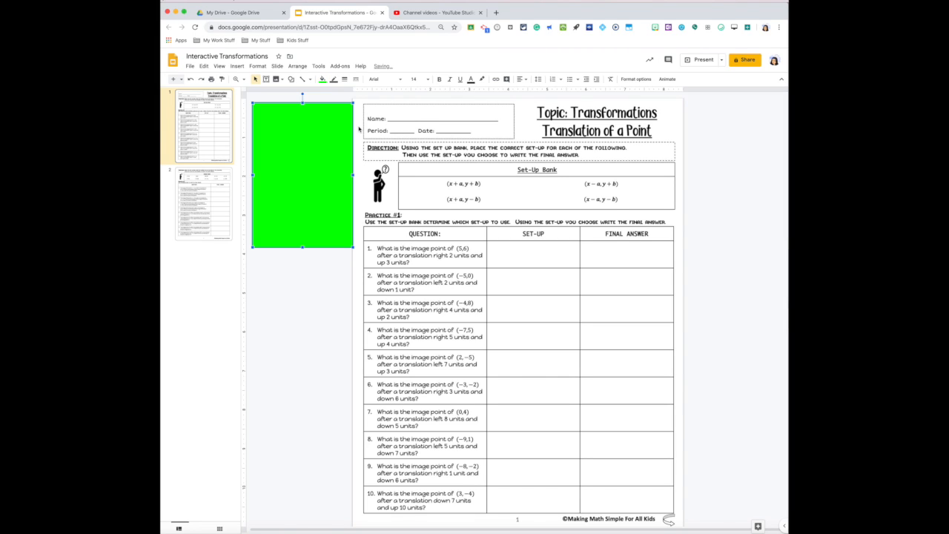
{"action": "left_click", "coordinate": [326, 291]}
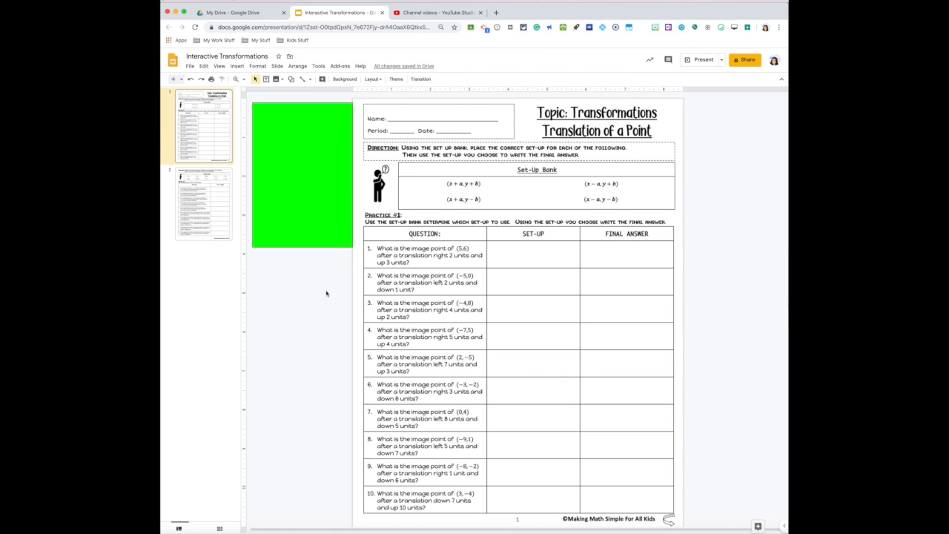
Add a text box across the green rectangle's upper edge reading "Drag the following set-ups into in proper place." in the Lobster font.
{"action": "left_click", "coordinate": [300, 197]}
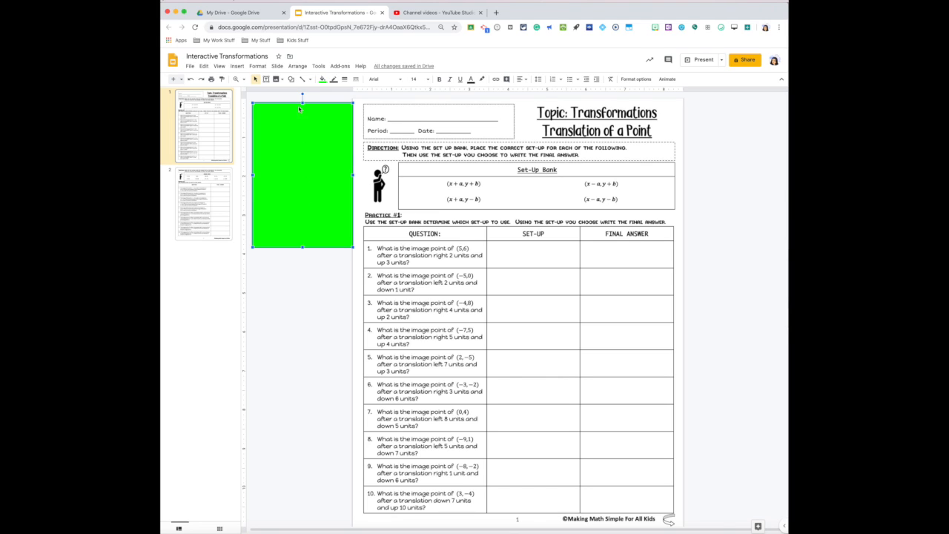
{"action": "left_click", "coordinate": [265, 79]}
{"action": "left_click_drag", "start_coordinate": [255, 108], "coordinate": [348, 125]}
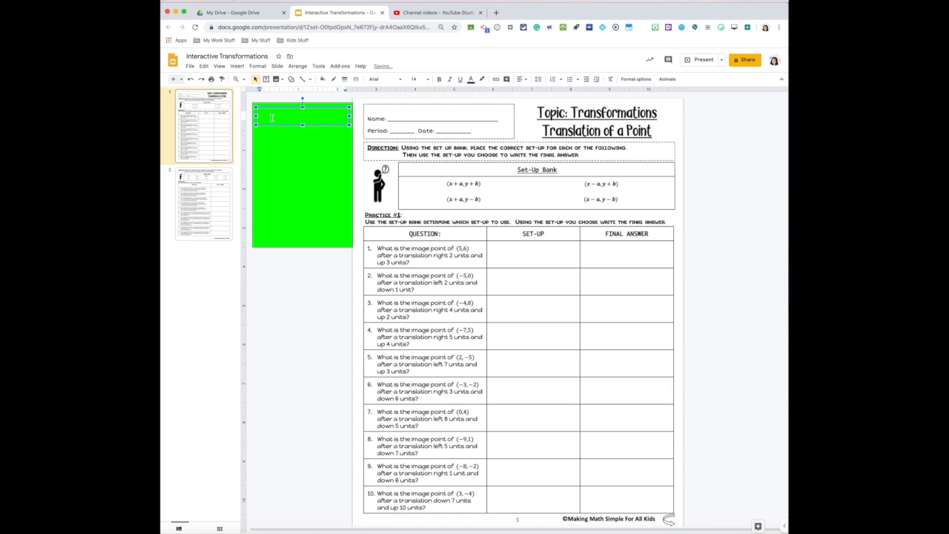
{"action": "type", "text": "Drag the following set-ups into th"}
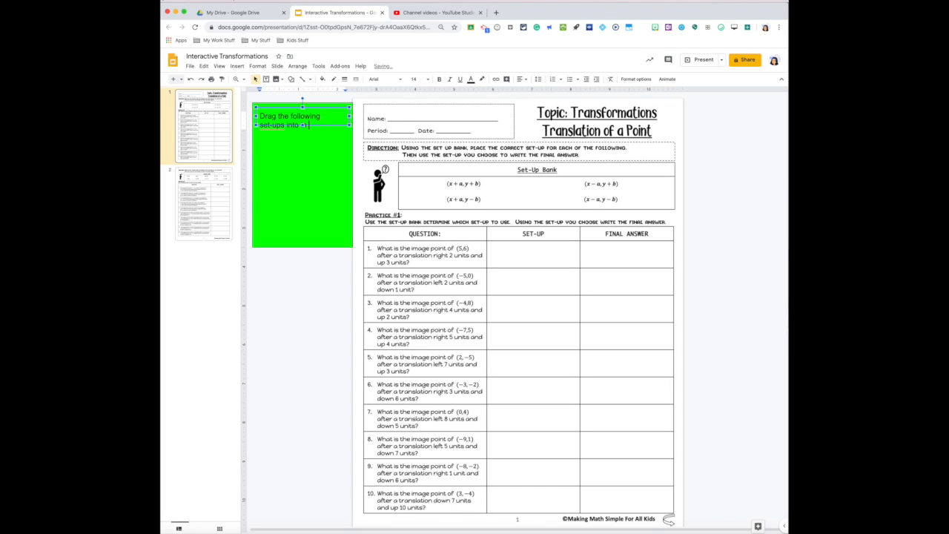
{"action": "type", "text": "o a proper place."}
{"action": "left_click_drag", "start_coordinate": [302, 125], "coordinate": [300, 140]}
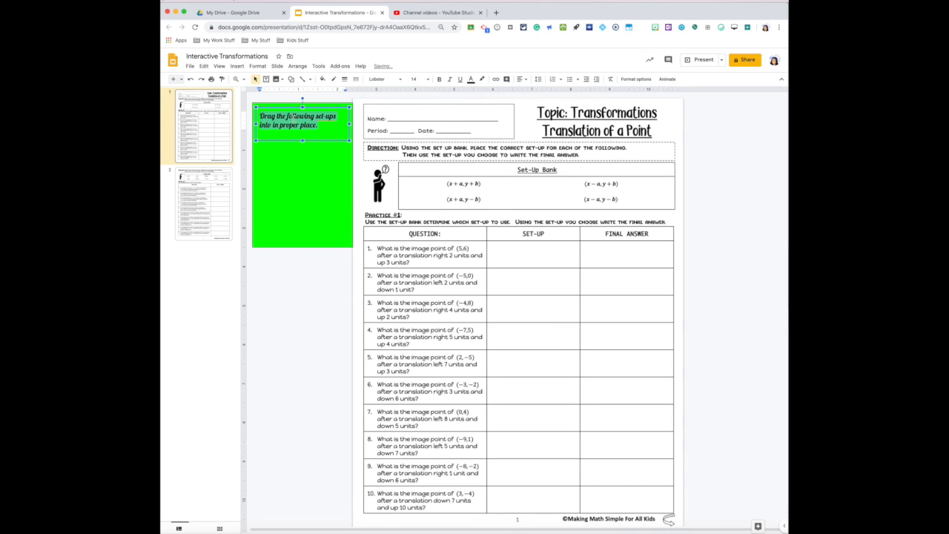
{"action": "left_click", "coordinate": [286, 170]}
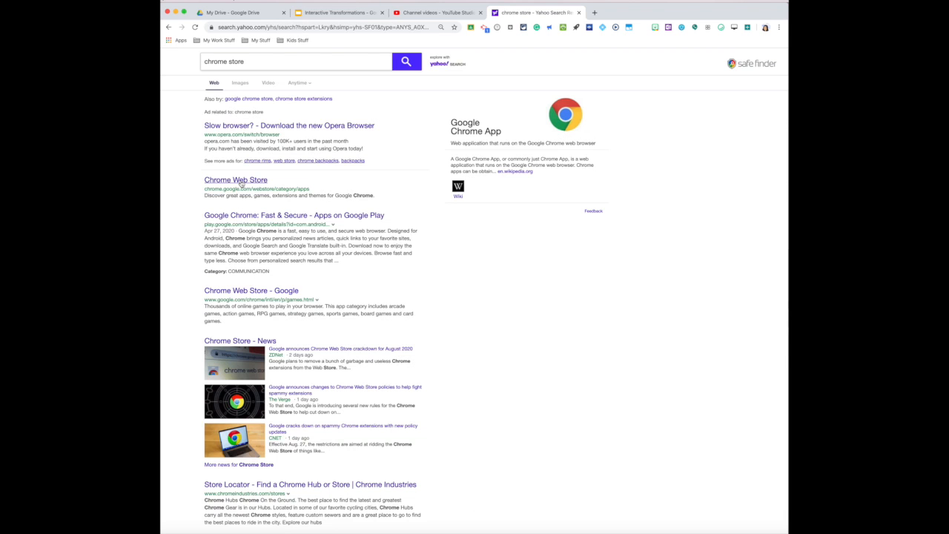
Open the Chrome Web Store from the search results and search it for "equatio".
{"action": "left_click", "coordinate": [241, 183]}
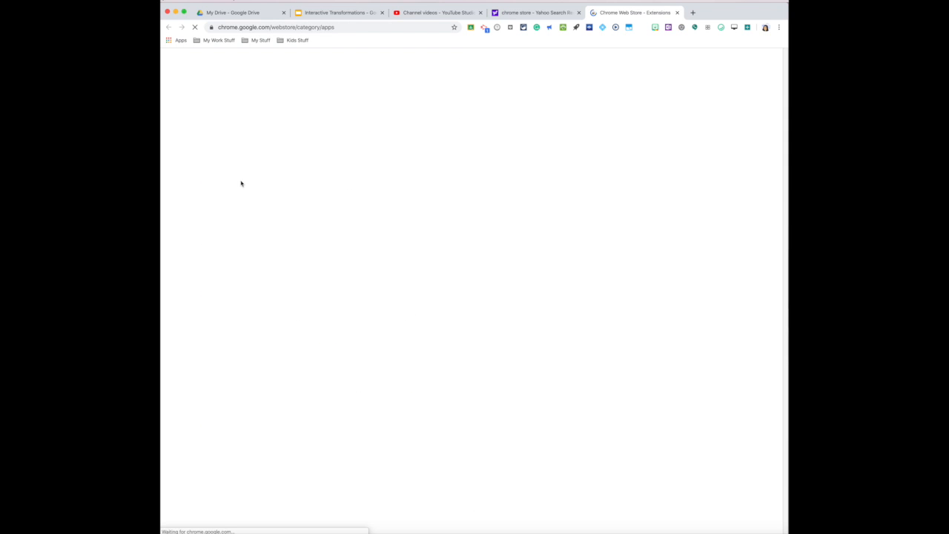
{"action": "type", "text": "e"}
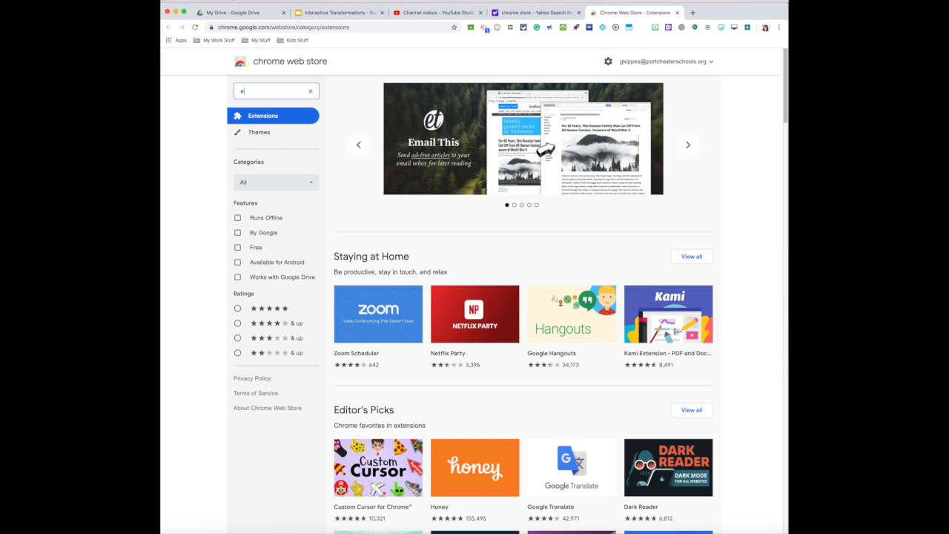
{"action": "type", "text": "quationi"}
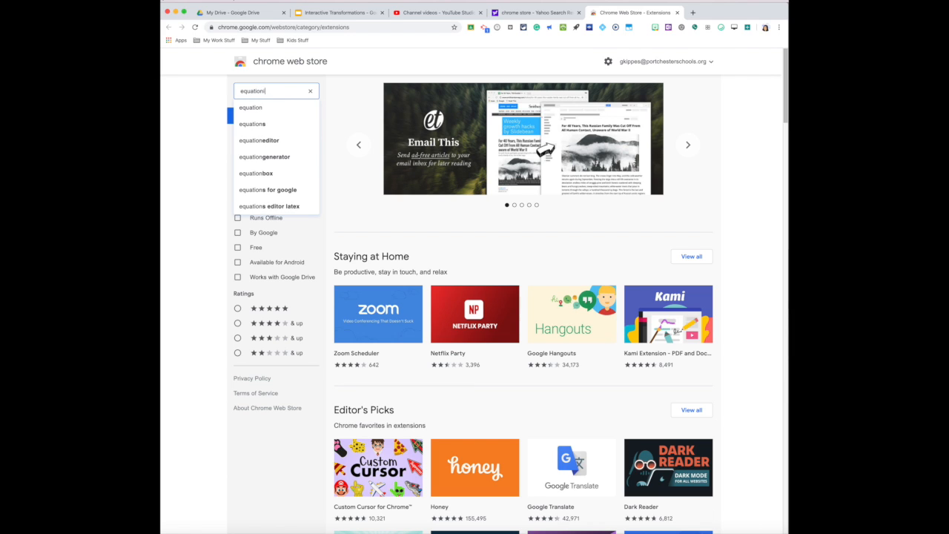
{"action": "type", "text": "p"}
{"action": "key", "text": "BackSpace"}
{"action": "key", "text": "BackSpace"}
{"action": "key", "text": "Return"}
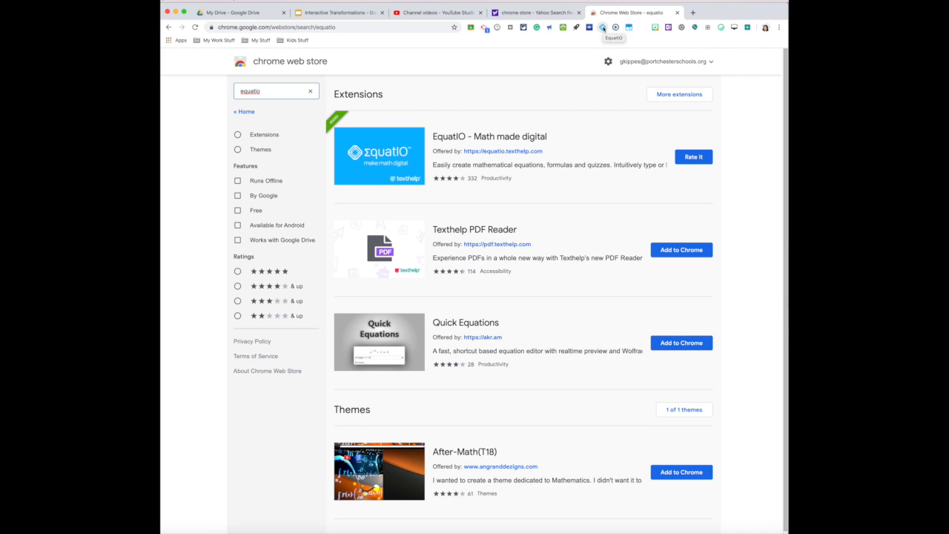
Return to the Interactive Transformations slides and use EquatIO to add (x+a, y+b), (x+a, y−b), (x−a, y−b) and (x−a, y+b) onto the green rectangle.
{"action": "left_click", "coordinate": [324, 13]}
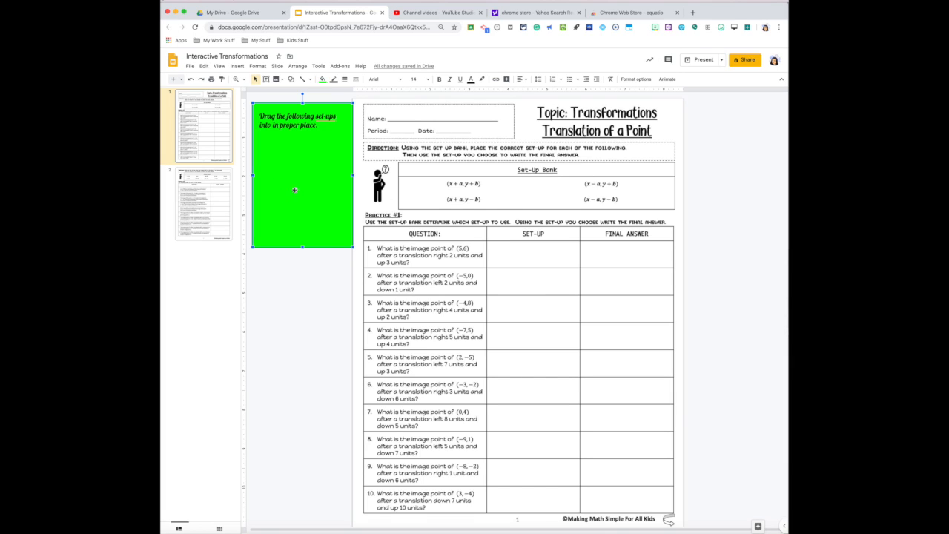
{"action": "left_click", "coordinate": [313, 293]}
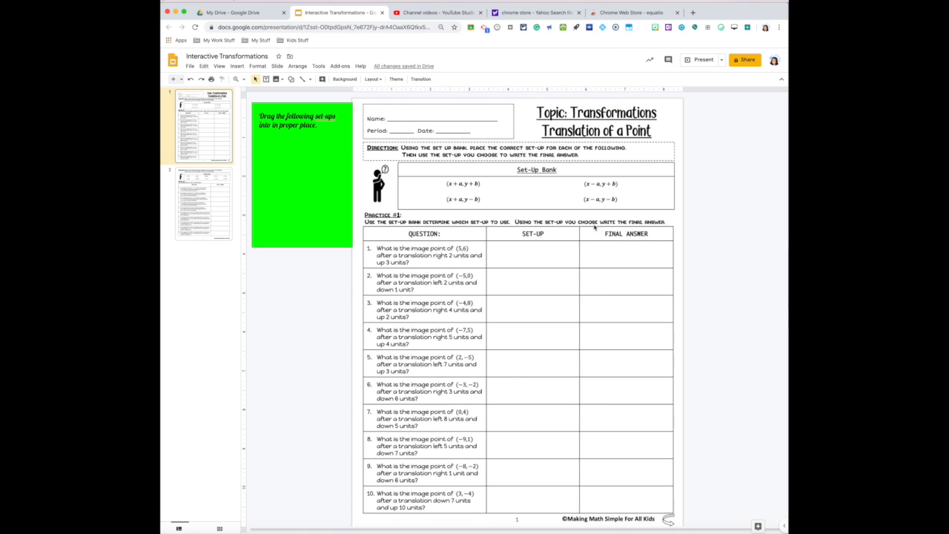
{"action": "left_click", "coordinate": [602, 27]}
{"action": "left_click", "coordinate": [291, 524]}
{"action": "type", "text": "(x+a,y+b)"}
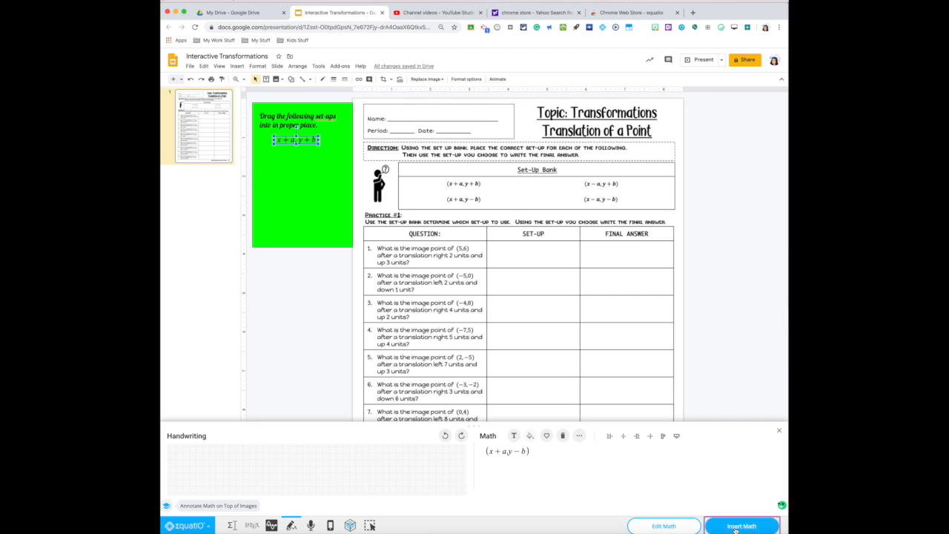
{"action": "left_click", "coordinate": [730, 526]}
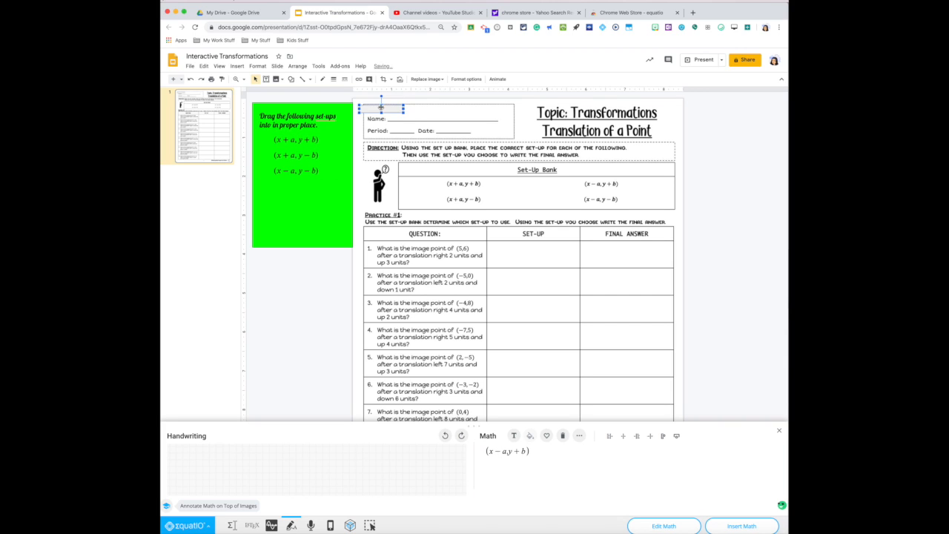
{"action": "left_click", "coordinate": [311, 300]}
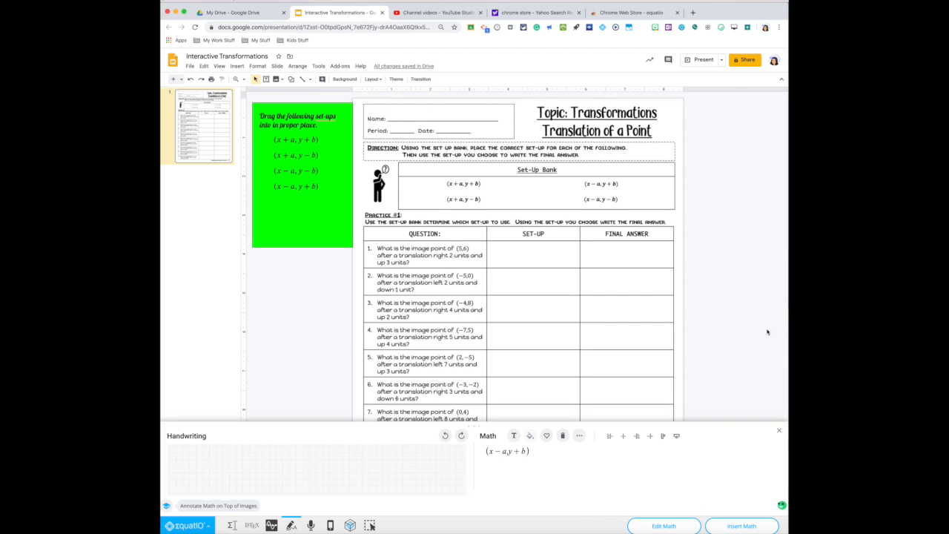
{"action": "left_click", "coordinate": [778, 429]}
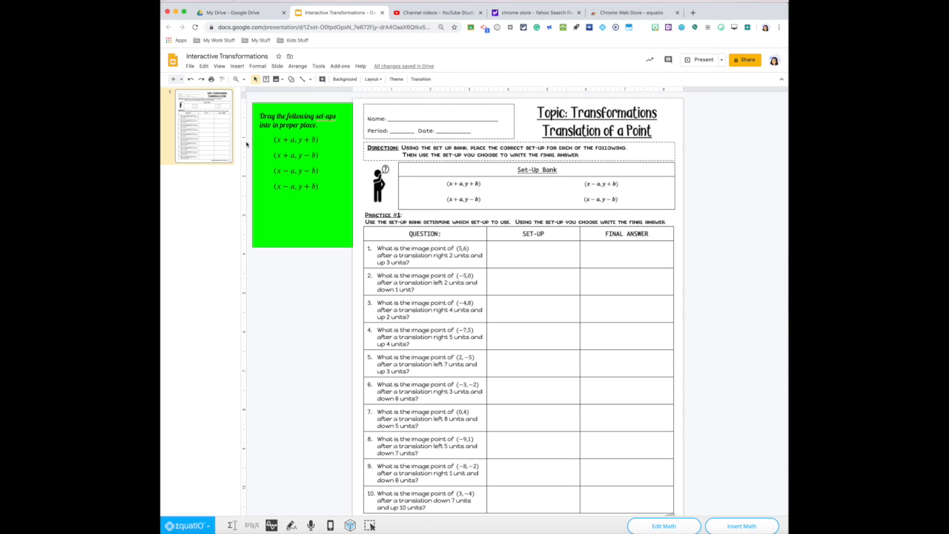
Duplicate the set-up expressions on the green rectangle and stack the copies exactly over their originals.
{"action": "left_click", "coordinate": [301, 141]}
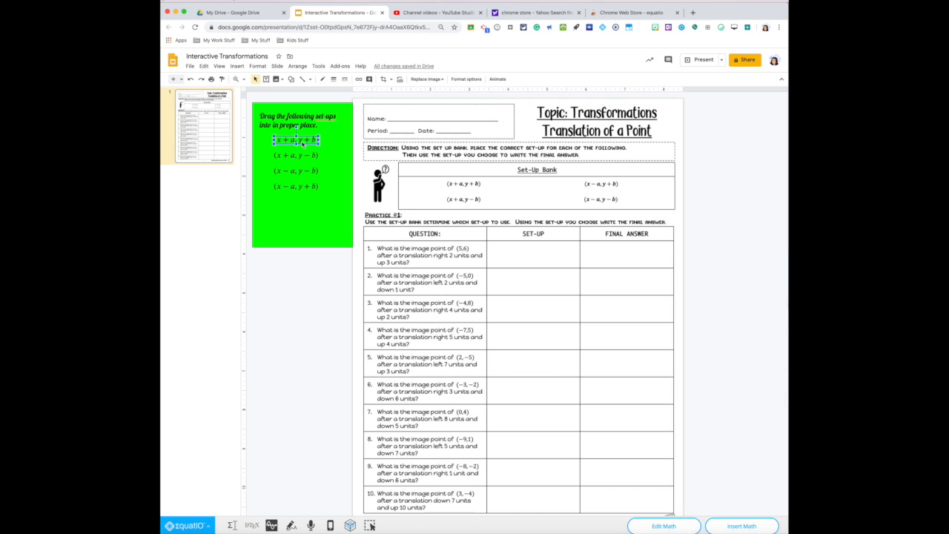
{"action": "left_click_drag", "start_coordinate": [305, 140], "coordinate": [312, 172]}
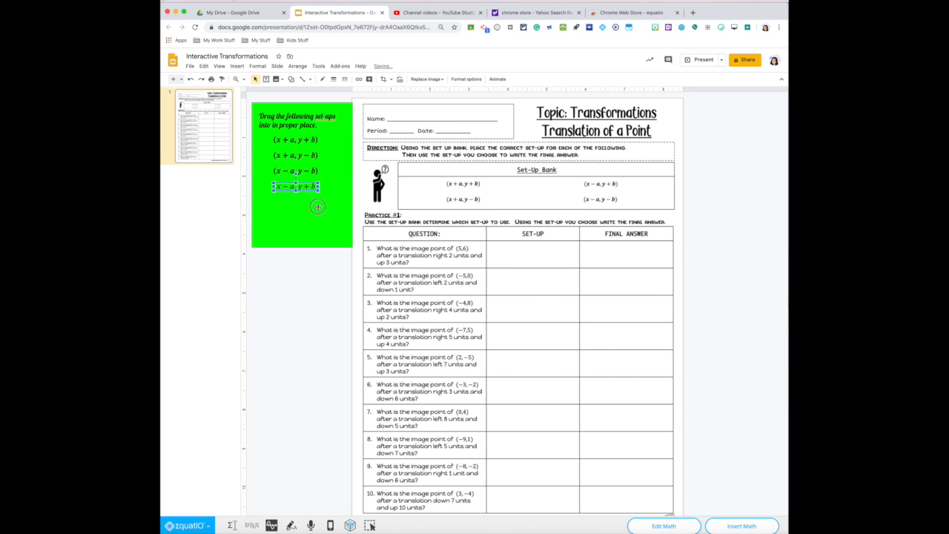
{"action": "left_click", "coordinate": [311, 220]}
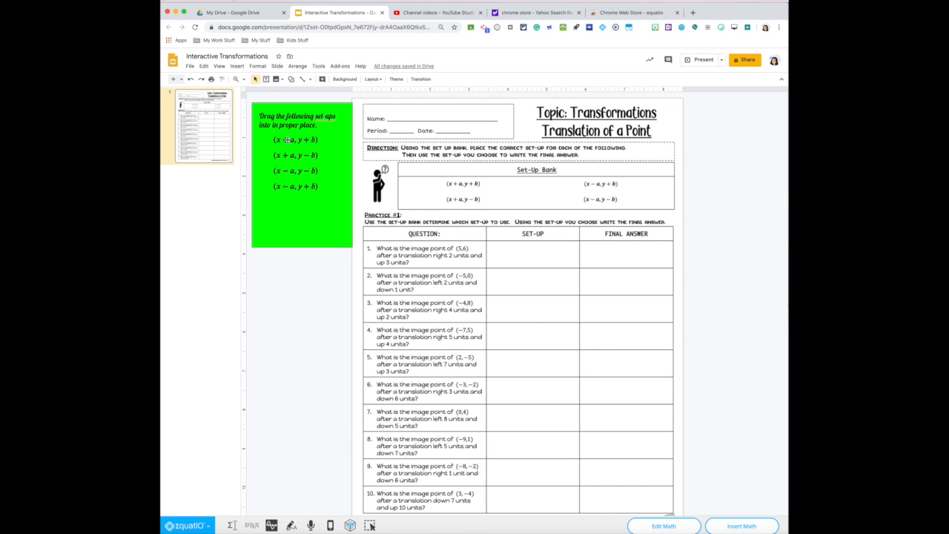
Test moving two stacked (x+a, y+b) copies into the Set-Up cells of questions 1 and 3, and undo both moves.
{"action": "left_click_drag", "start_coordinate": [286, 140], "coordinate": [524, 250]}
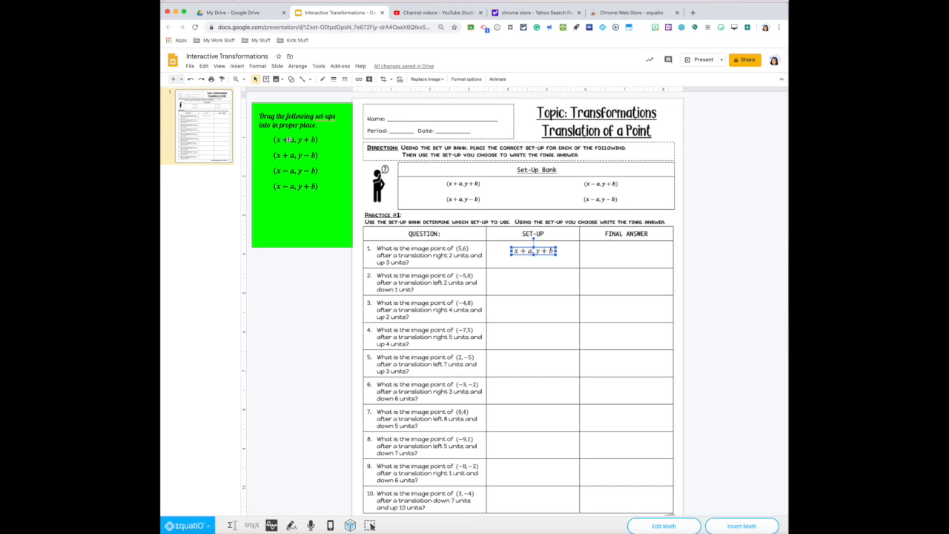
{"action": "left_click_drag", "start_coordinate": [288, 140], "coordinate": [524, 308]}
{"action": "left_click", "coordinate": [190, 78]}
{"action": "left_click", "coordinate": [190, 79]}
{"action": "left_click", "coordinate": [312, 255]}
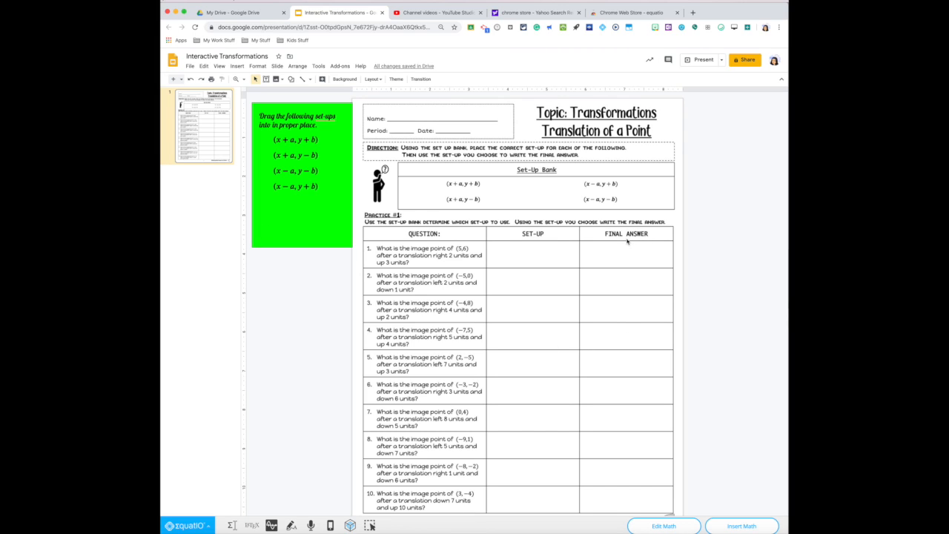
Duplicate the green rectangle, place the copy directly below the original and fill it with red.
{"action": "left_click", "coordinate": [284, 245]}
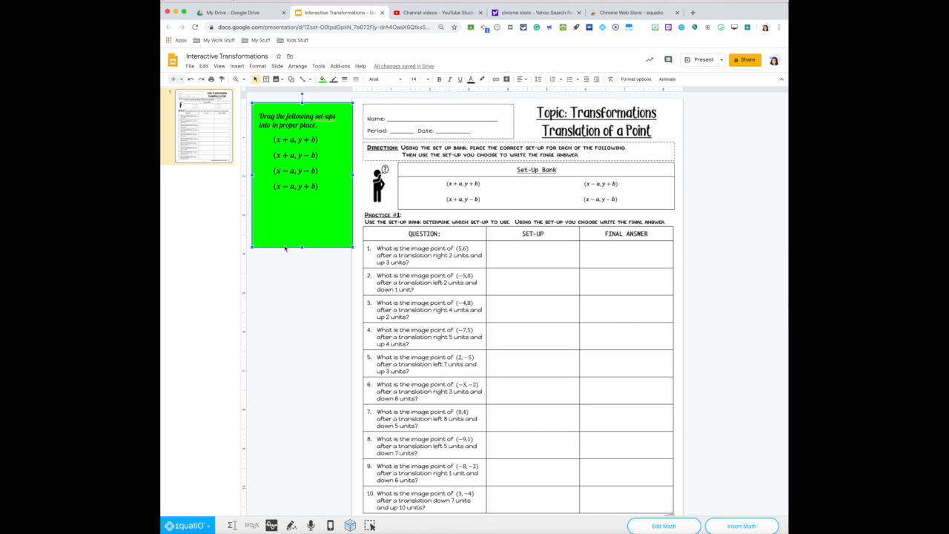
{"action": "left_click", "coordinate": [302, 307]}
{"action": "key", "text": "super+v"}
{"action": "left_click_drag", "start_coordinate": [305, 200], "coordinate": [303, 351]}
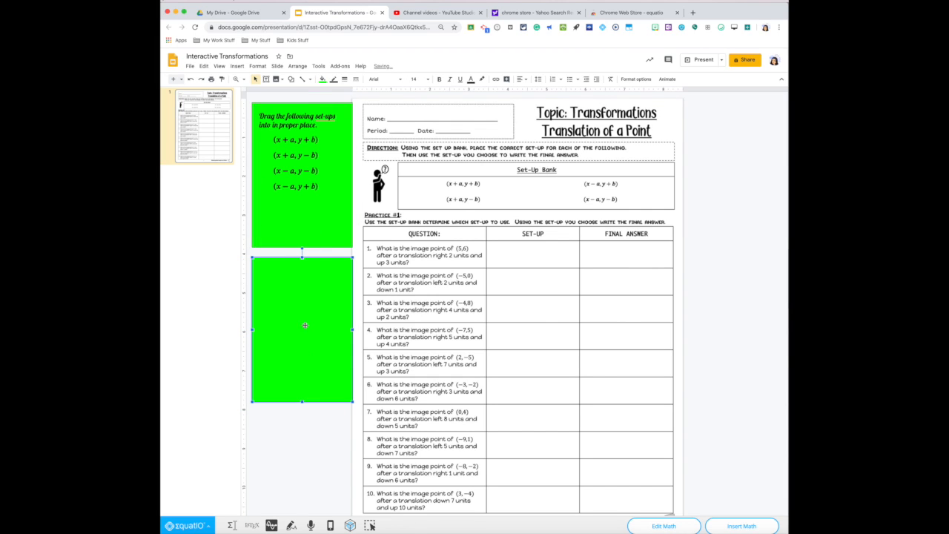
{"action": "left_click", "coordinate": [321, 79]}
{"action": "left_click", "coordinate": [333, 126]}
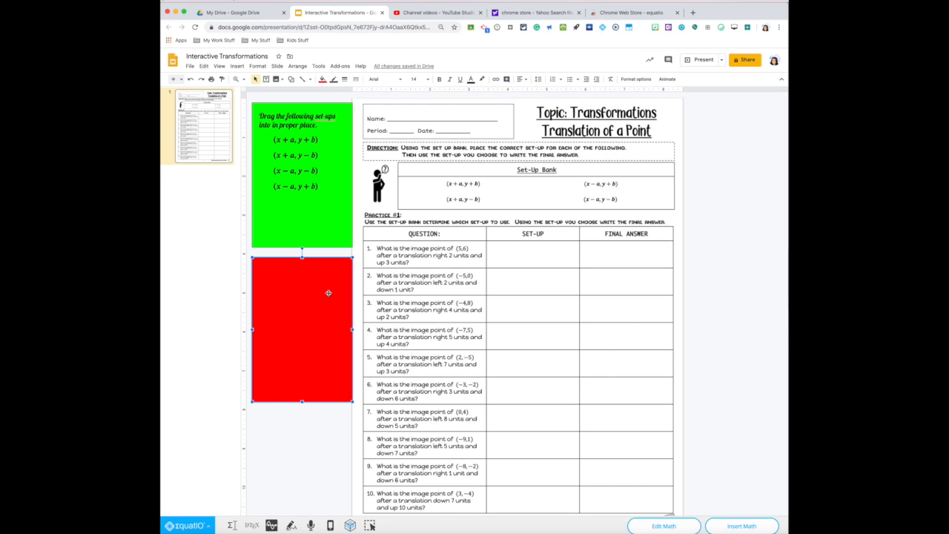
Copy the instruction text box onto the red rectangle and change its wording to "Drag the following points to it's proper location.".
{"action": "left_click", "coordinate": [314, 112]}
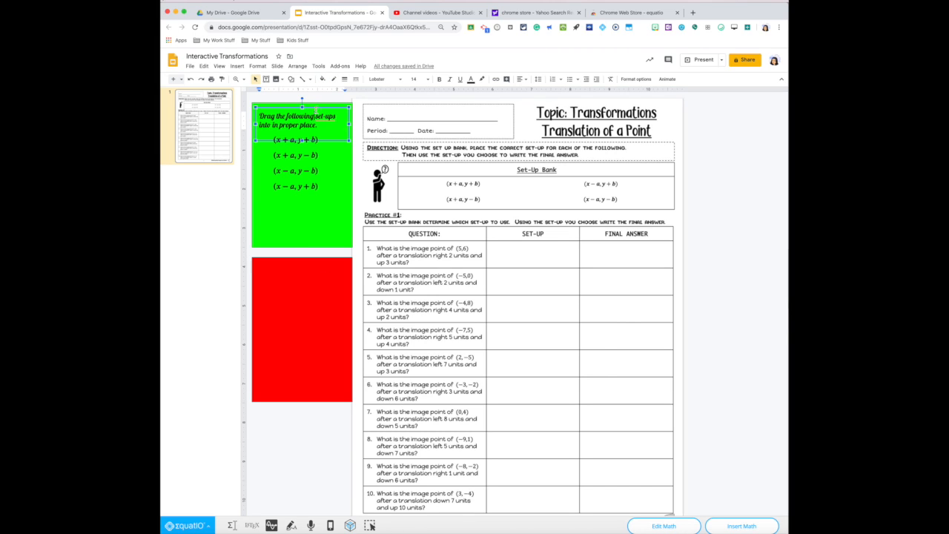
{"action": "left_click", "coordinate": [306, 255]}
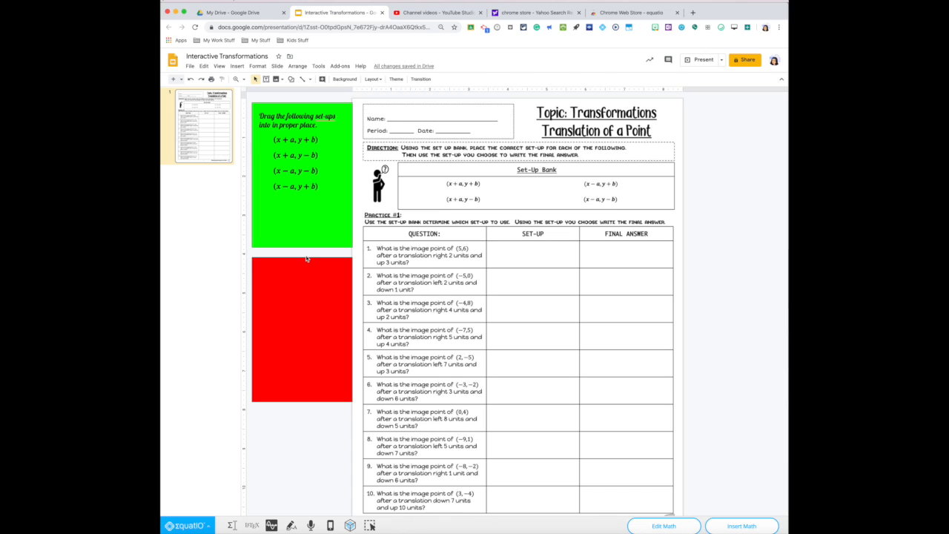
{"action": "key", "text": "super+v"}
{"action": "left_click_drag", "start_coordinate": [337, 115], "coordinate": [261, 274]}
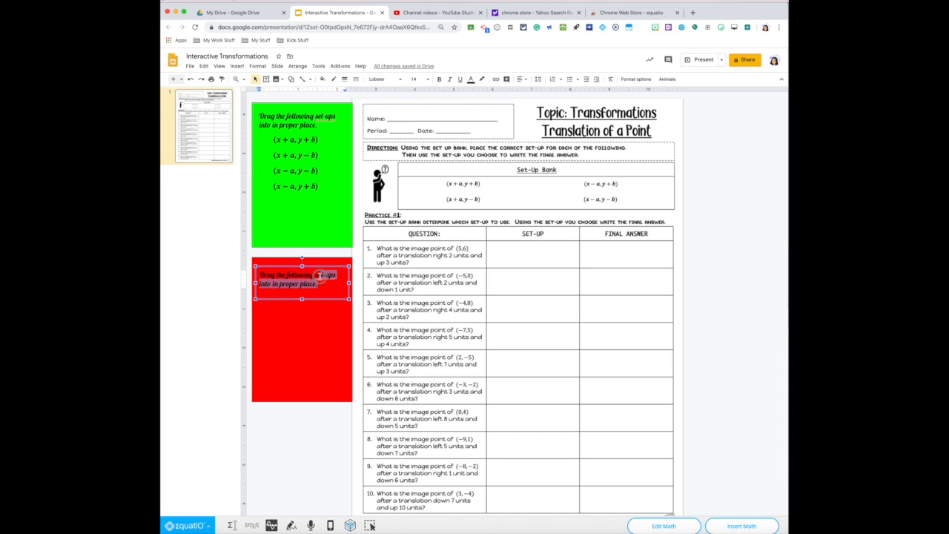
{"action": "type", "text": "point"}
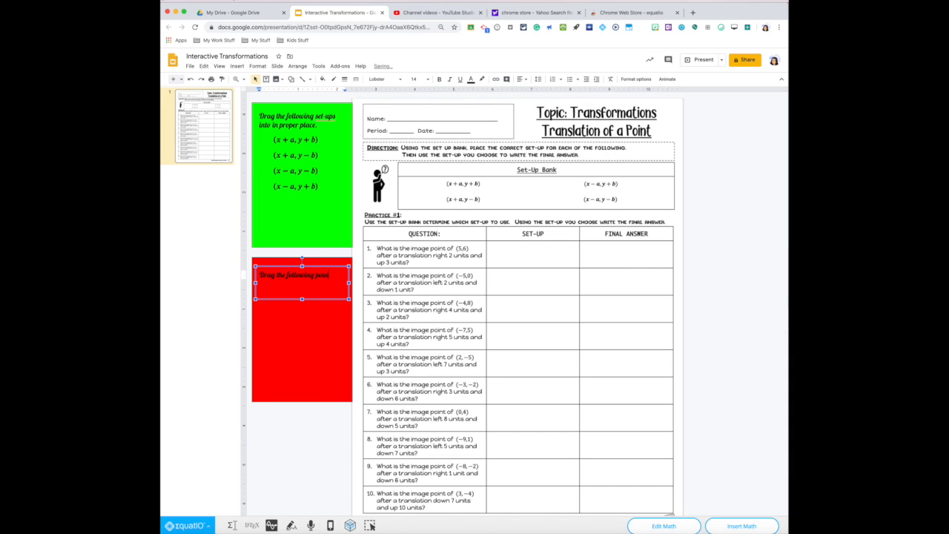
{"action": "type", "text": "s to in"}
{"action": "key", "text": "BackSpace"}
{"action": "type", "text": "t's proper location."}
{"action": "left_click", "coordinate": [271, 373]}
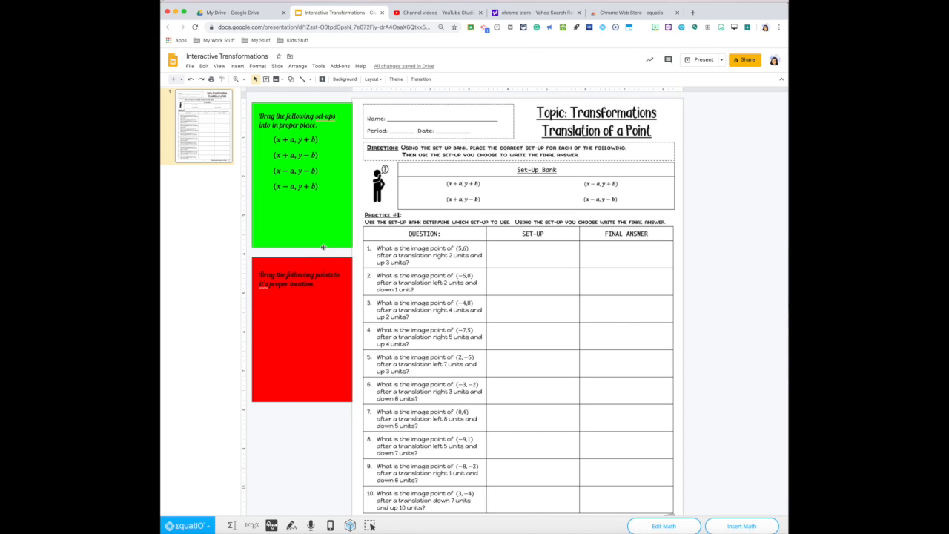
Insert the point (2, 3) with EquatIO and place it under the instruction on the red rectangle.
{"action": "left_click", "coordinate": [200, 527]}
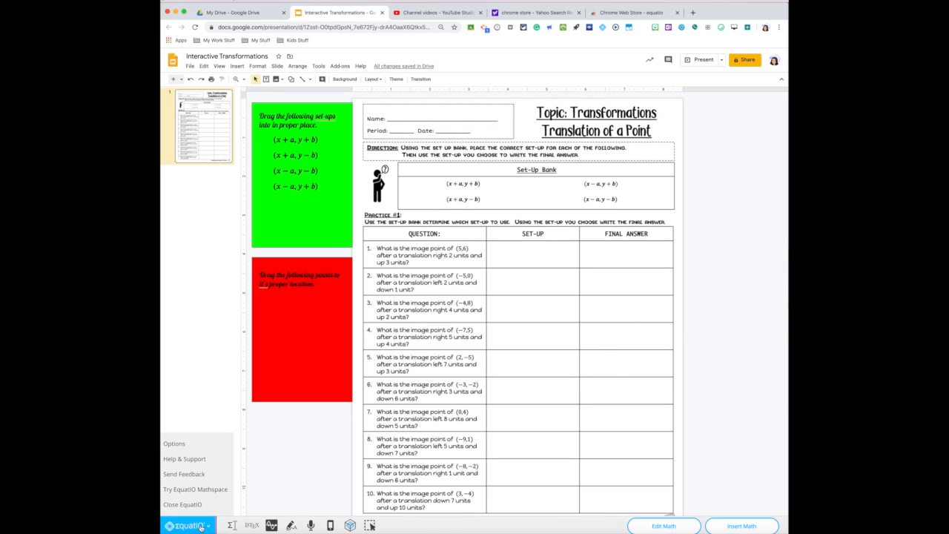
{"action": "left_click", "coordinate": [330, 525]}
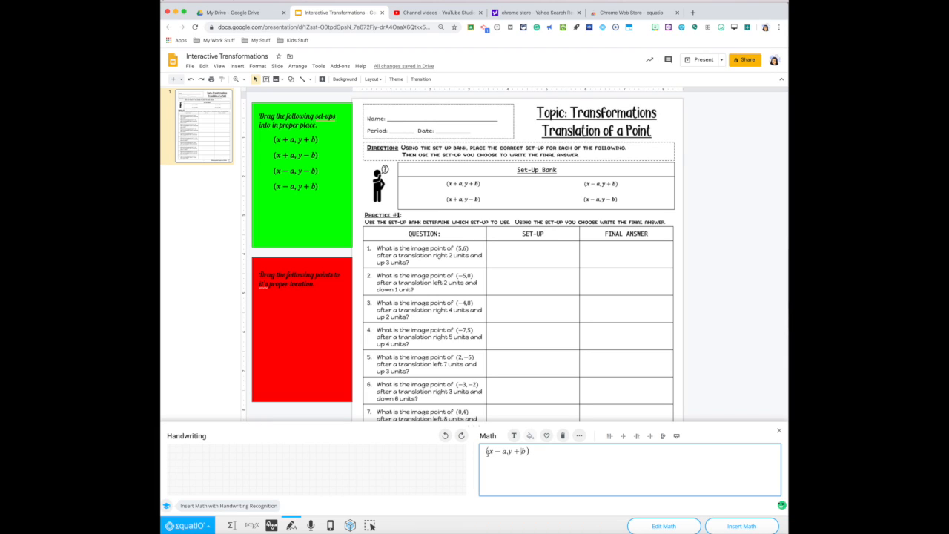
{"action": "left_click_drag", "start_coordinate": [488, 451], "coordinate": [529, 451]}
{"action": "type", "text": "2, 3"}
{"action": "left_click", "coordinate": [728, 527]}
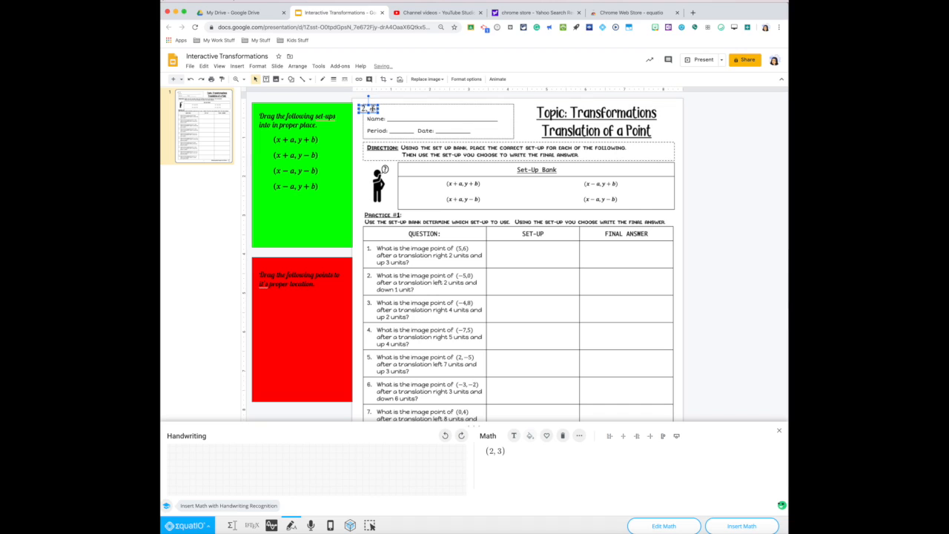
{"action": "left_click_drag", "start_coordinate": [365, 110], "coordinate": [285, 300]}
Change the EquatIO expression to (−5, 3), insert it and place it below the (2, 3) point on the red rectangle.
{"action": "left_click", "coordinate": [491, 451]}
{"action": "key", "text": "BackSpace"}
{"action": "type", "text": "-5"}
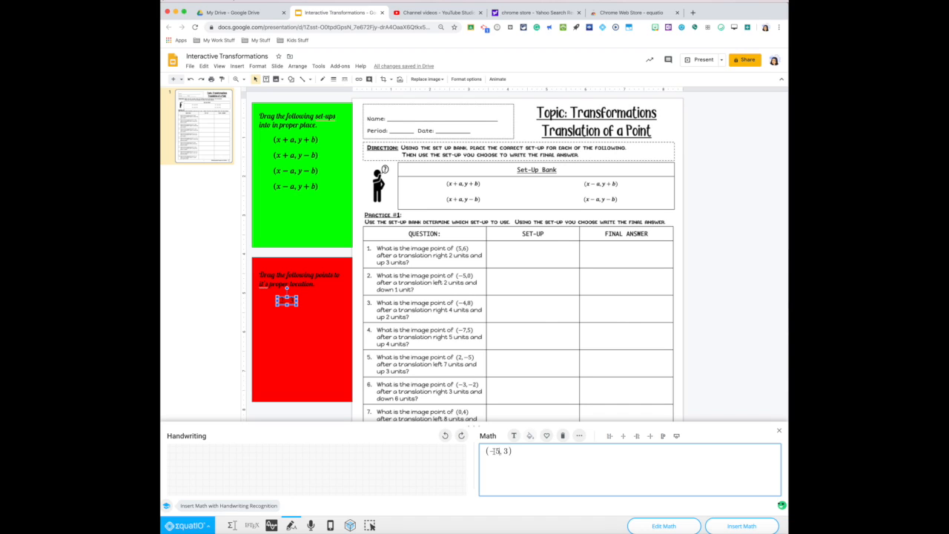
{"action": "left_click", "coordinate": [741, 526]}
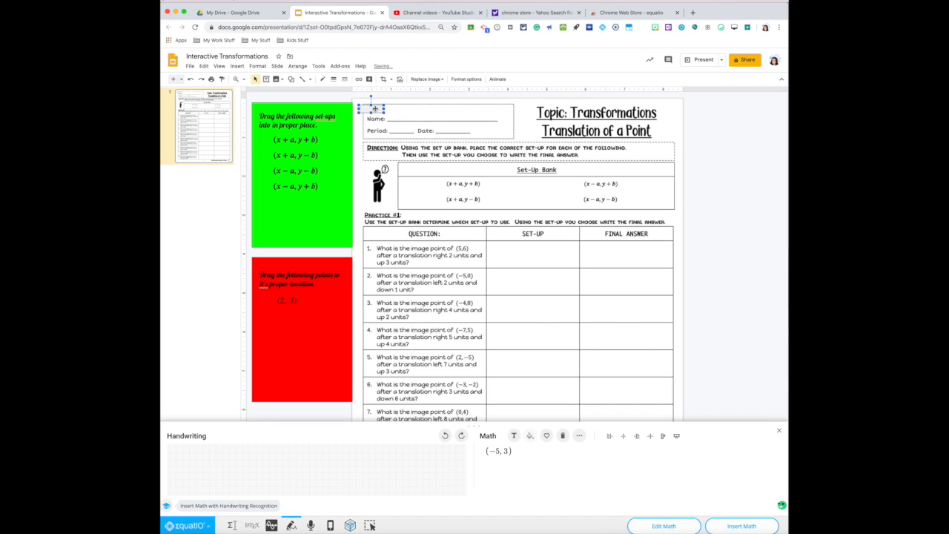
{"action": "left_click_drag", "start_coordinate": [375, 109], "coordinate": [277, 324]}
Change the red rectangle's fill to a light red and close the EquatIO editor.
{"action": "left_click", "coordinate": [304, 327]}
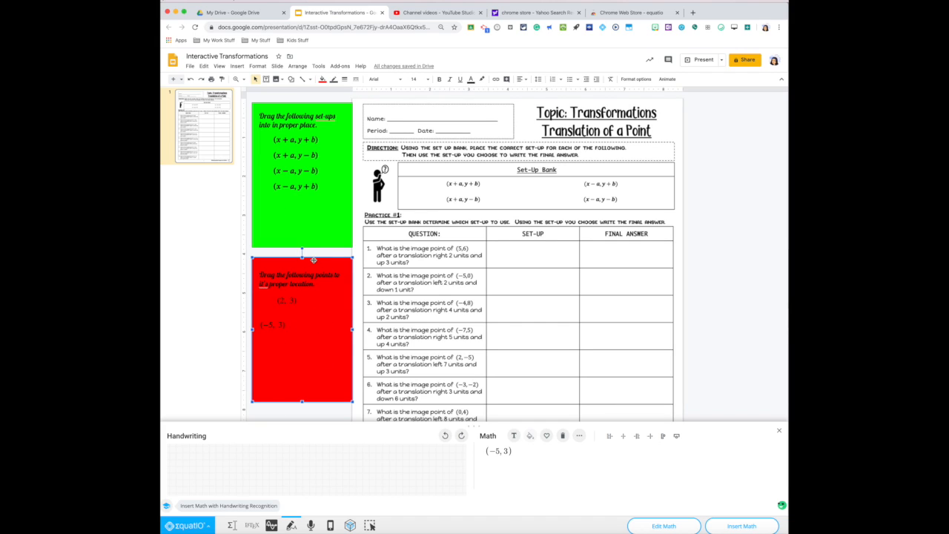
{"action": "left_click", "coordinate": [321, 78]}
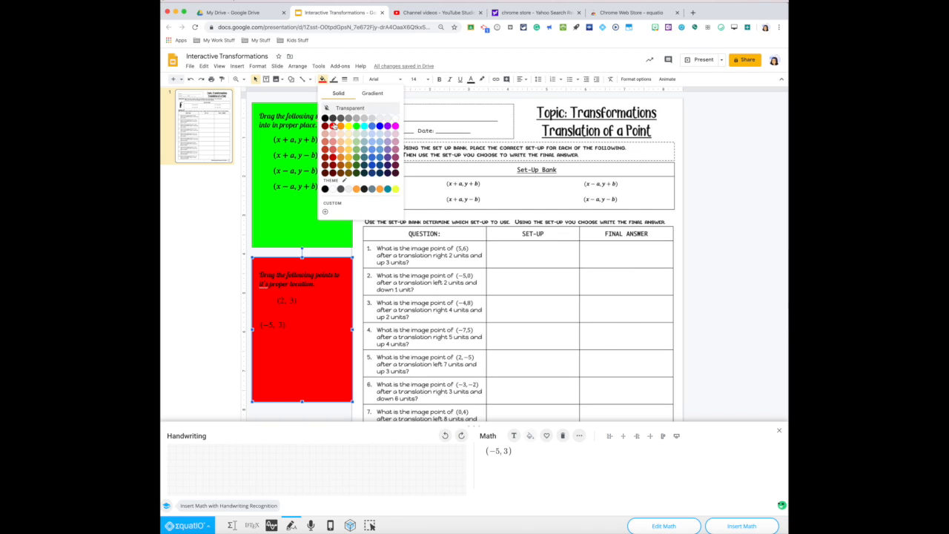
{"action": "left_click", "coordinate": [334, 143]}
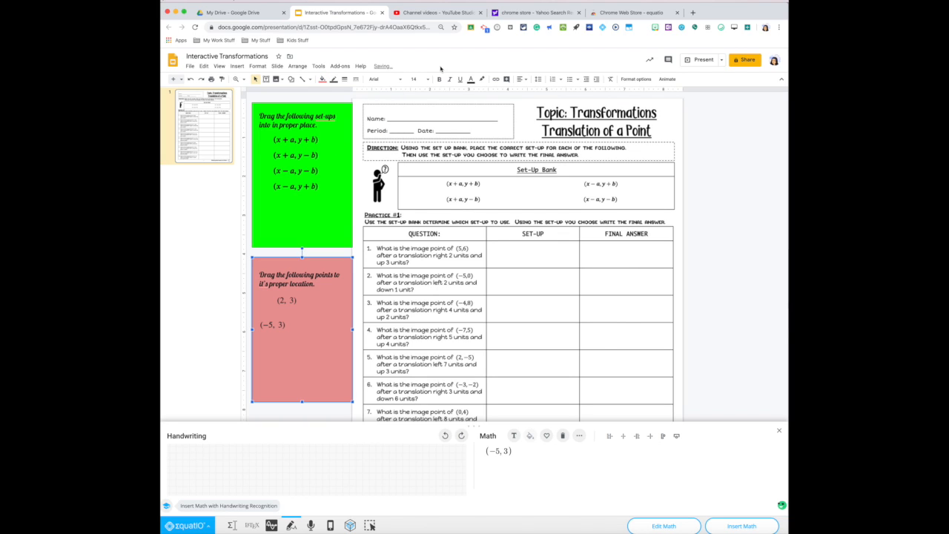
{"action": "left_click", "coordinate": [327, 415]}
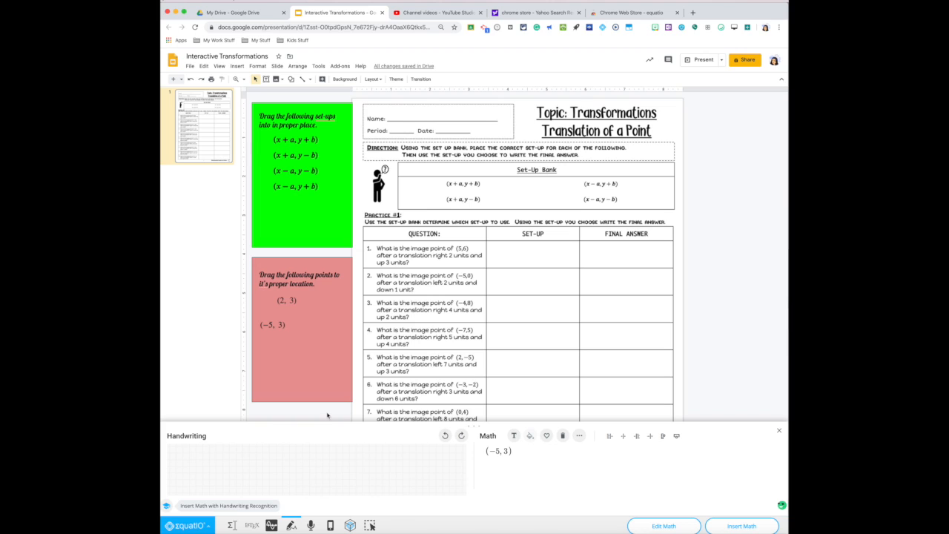
{"action": "left_click", "coordinate": [779, 430]}
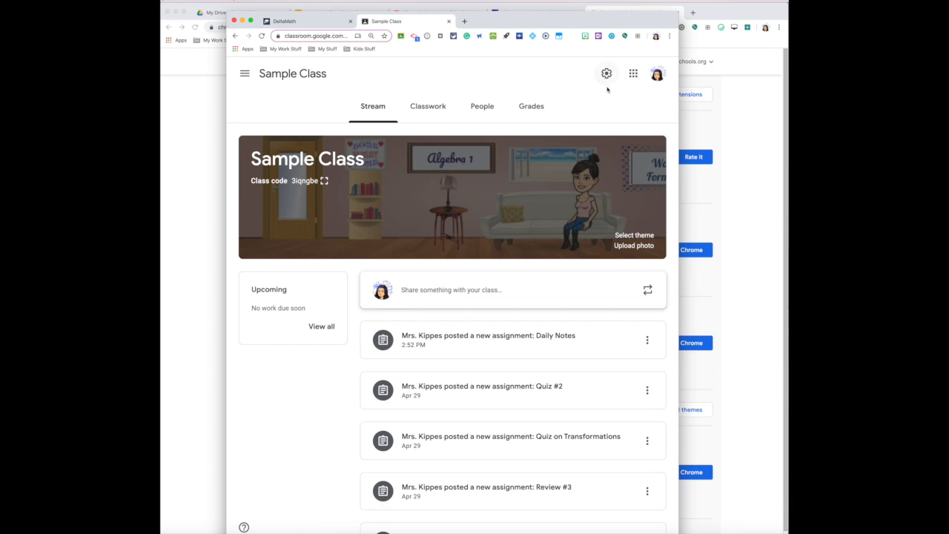
In Google Classroom's Sample Class, create a new assignment titled "Transformation".
{"action": "left_click", "coordinate": [428, 106]}
{"action": "left_click", "coordinate": [293, 182]}
{"action": "left_click", "coordinate": [302, 214]}
{"action": "type", "text": "Transformation"}
Attach the Interactive Transformations slides from Google Drive to the assignment and set it to make a copy for each student.
{"action": "left_click", "coordinate": [285, 219]}
{"action": "left_click", "coordinate": [300, 244]}
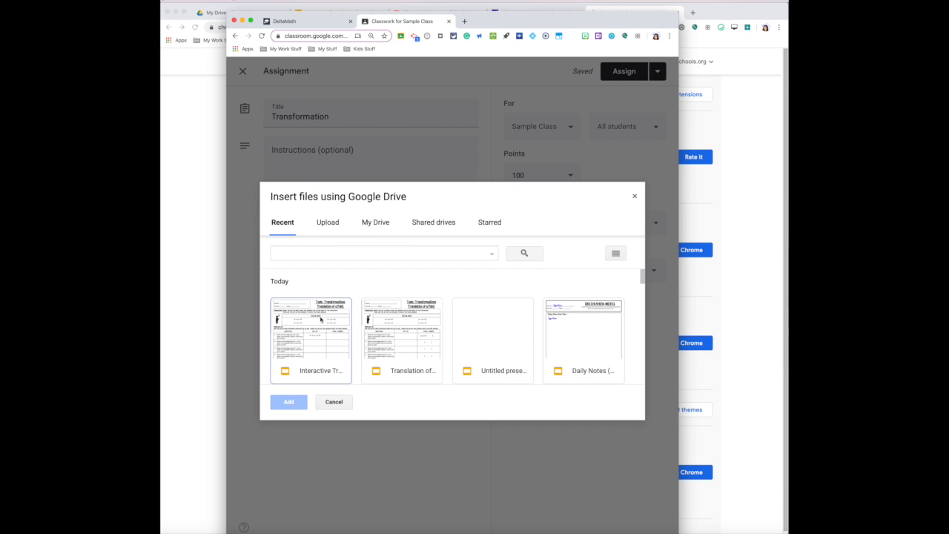
{"action": "left_click", "coordinate": [321, 318]}
{"action": "left_click", "coordinate": [290, 405]}
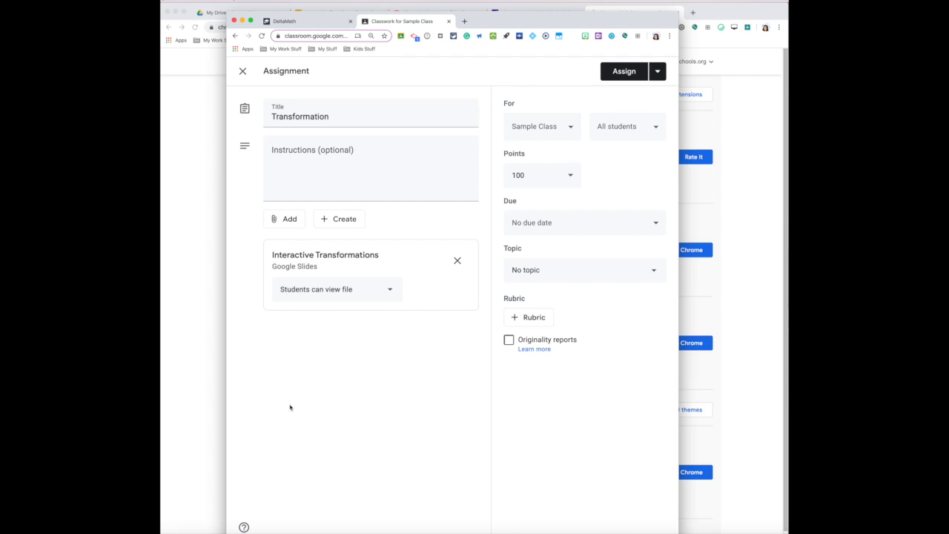
{"action": "left_click", "coordinate": [388, 292]}
{"action": "left_click", "coordinate": [364, 341]}
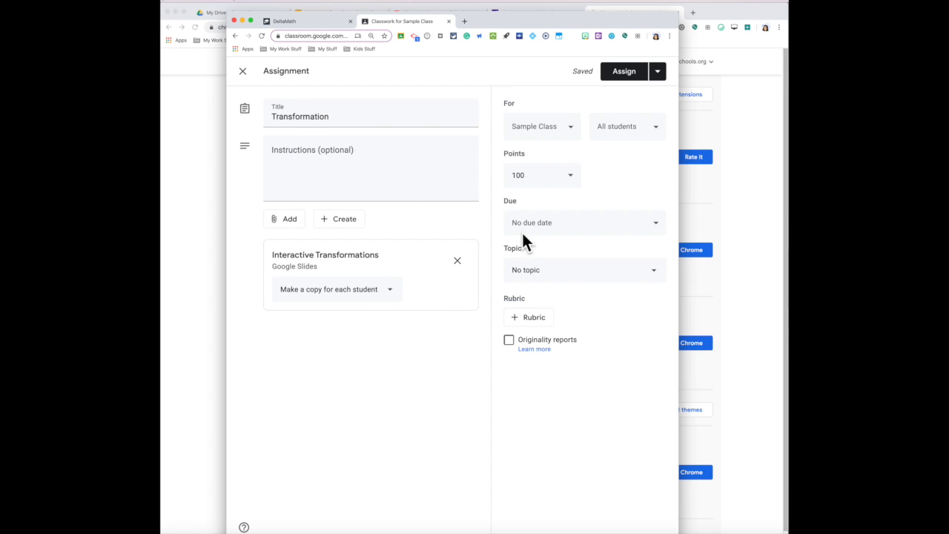
Set the assignment's points to 5 and assign it to the class.
{"action": "left_click", "coordinate": [506, 178]}
{"action": "type", "text": "5"}
{"action": "left_click", "coordinate": [621, 71]}
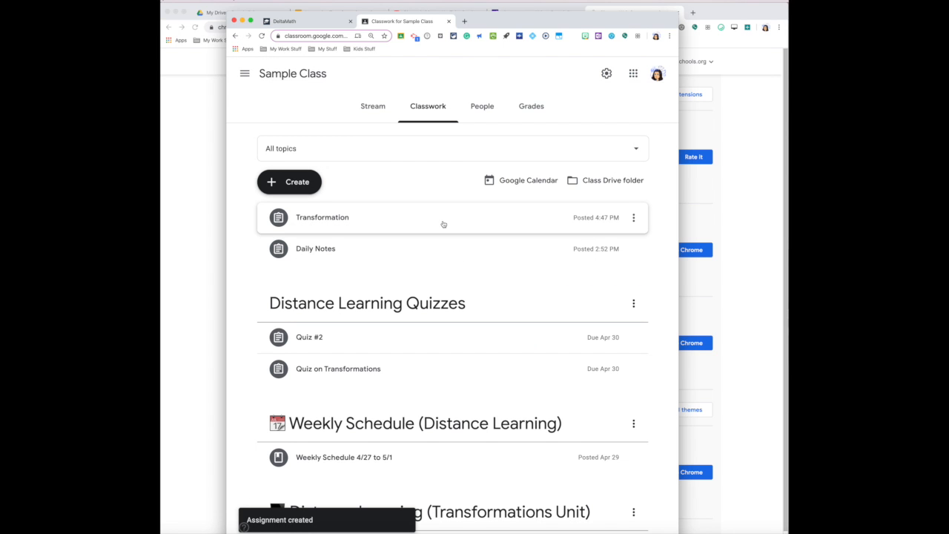
Open the posted Transformation assignment to view its student work page.
{"action": "left_click", "coordinate": [311, 219]}
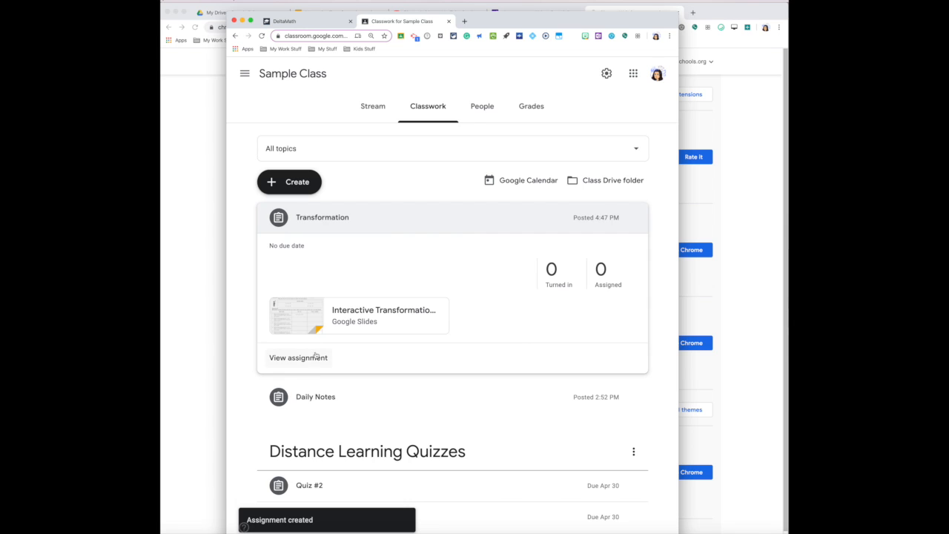
{"action": "left_click", "coordinate": [315, 358]}
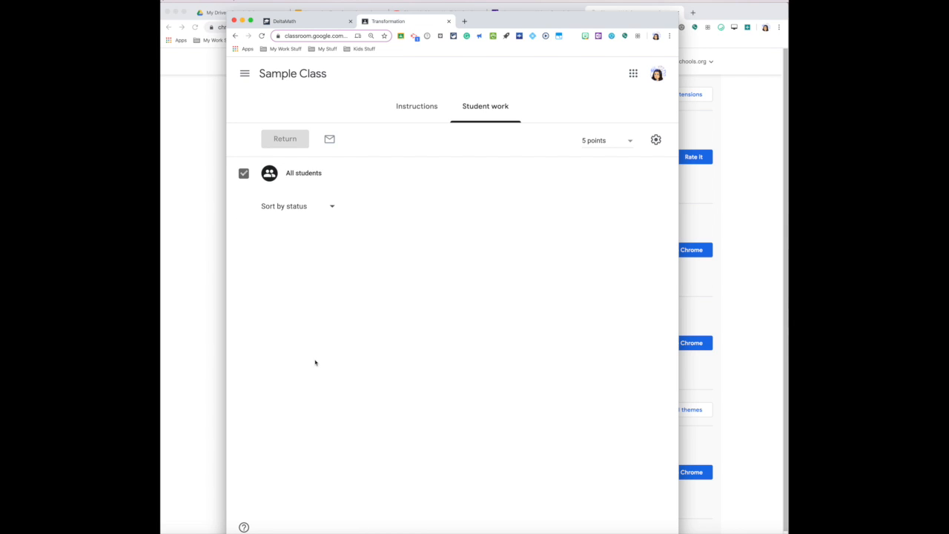
Open the Interactive Transformations slides attached in the assignment's instructions, enlarge the window to view the whole worksheet, and close that window.
{"action": "left_click", "coordinate": [411, 112]}
{"action": "left_click", "coordinate": [356, 224]}
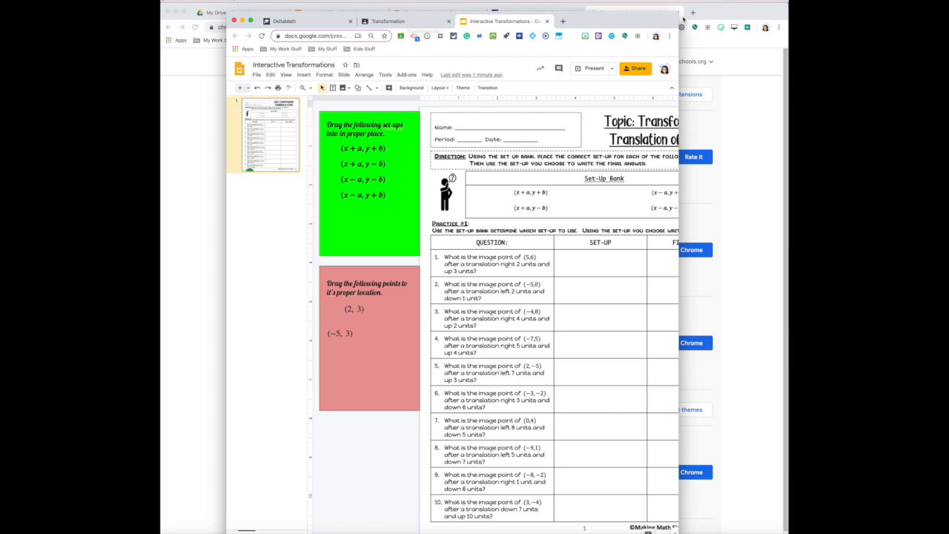
{"action": "left_click_drag", "start_coordinate": [677, 14], "coordinate": [749, 15]}
{"action": "left_click_drag", "start_coordinate": [642, 16], "coordinate": [577, 9]}
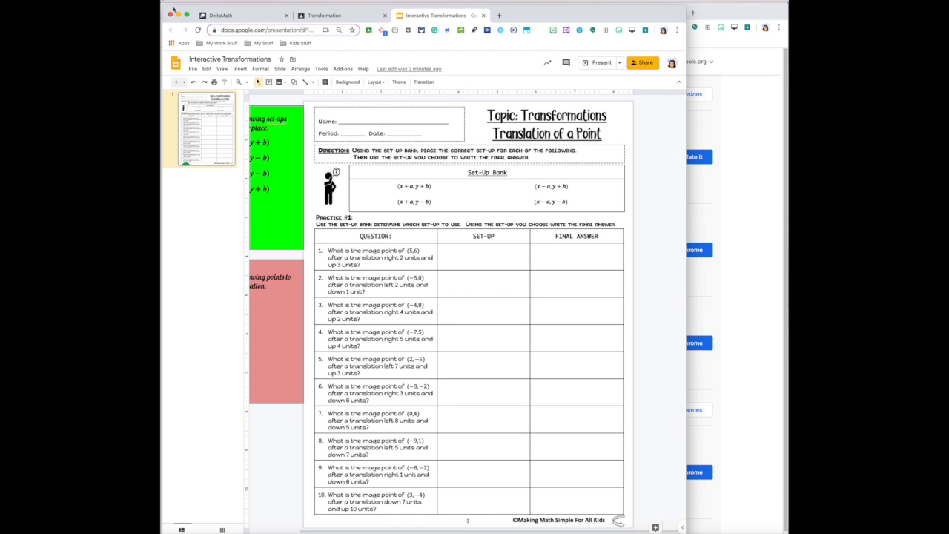
{"action": "left_click", "coordinate": [171, 14]}
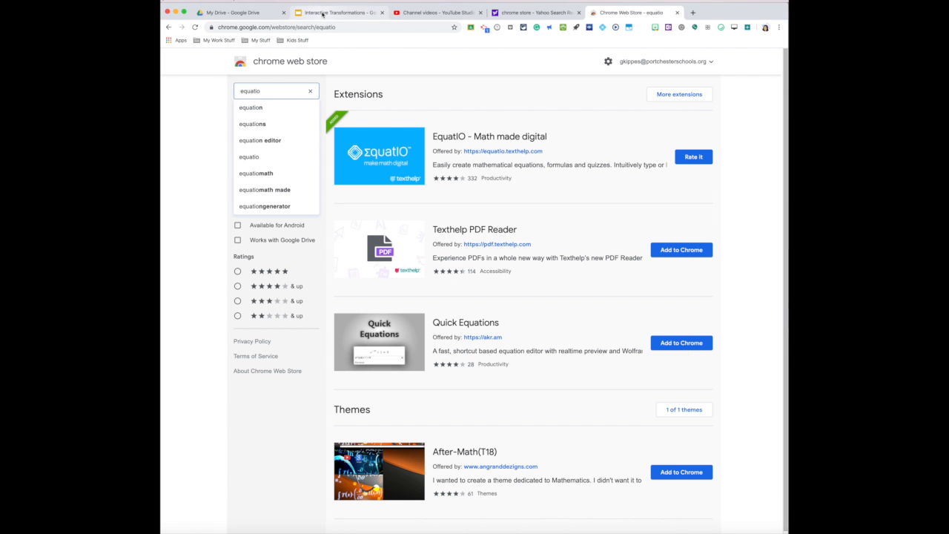
In the original Interactive Transformations slides, turn on link sharing with view access and copy the shareable link.
{"action": "left_click", "coordinate": [323, 13]}
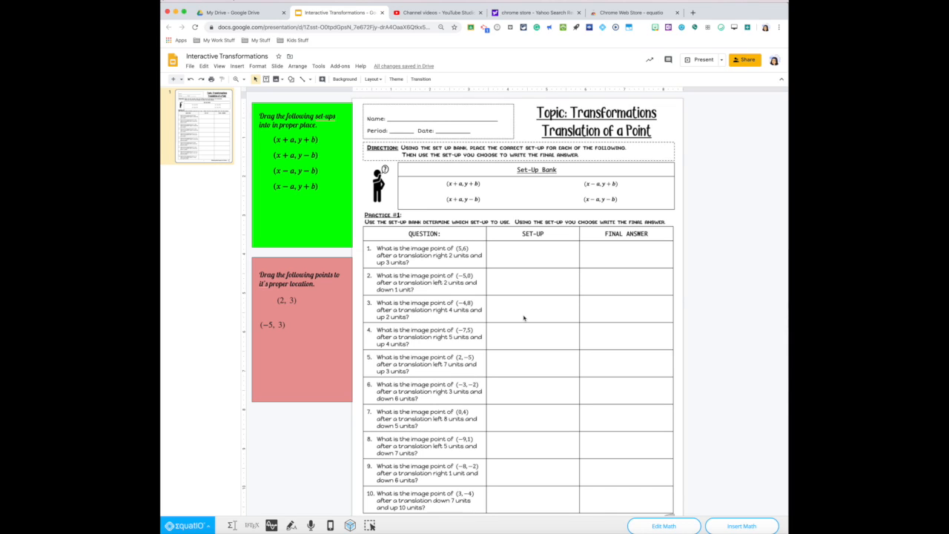
{"action": "left_click", "coordinate": [747, 63]}
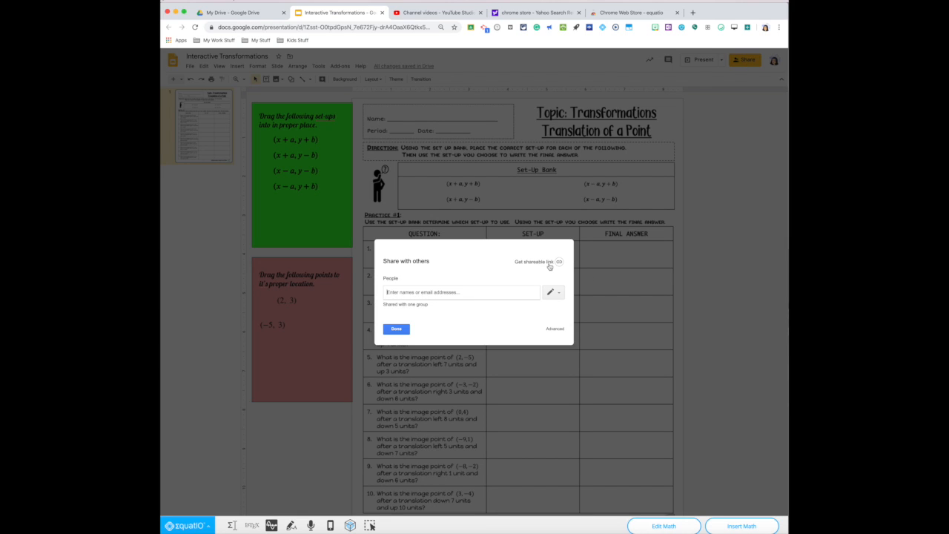
{"action": "left_click", "coordinate": [536, 263]}
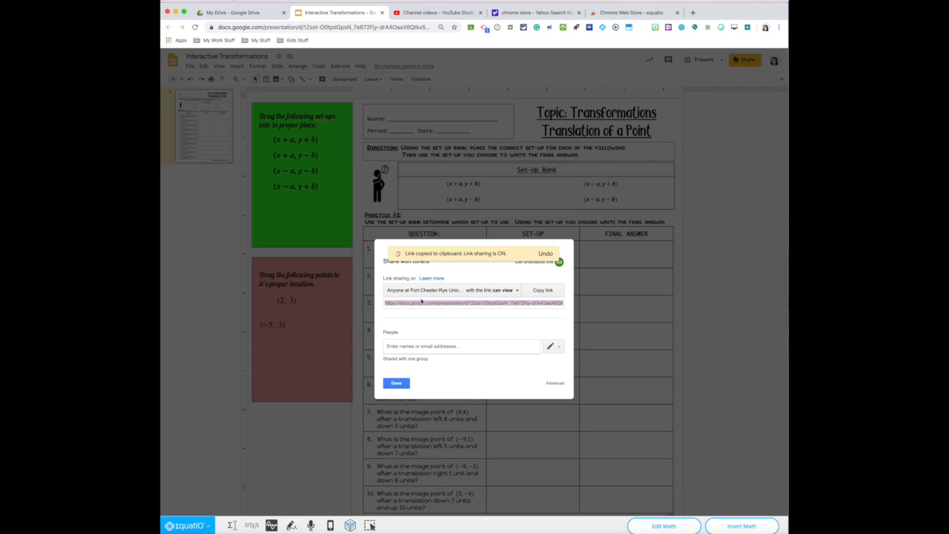
{"action": "left_click", "coordinate": [543, 293]}
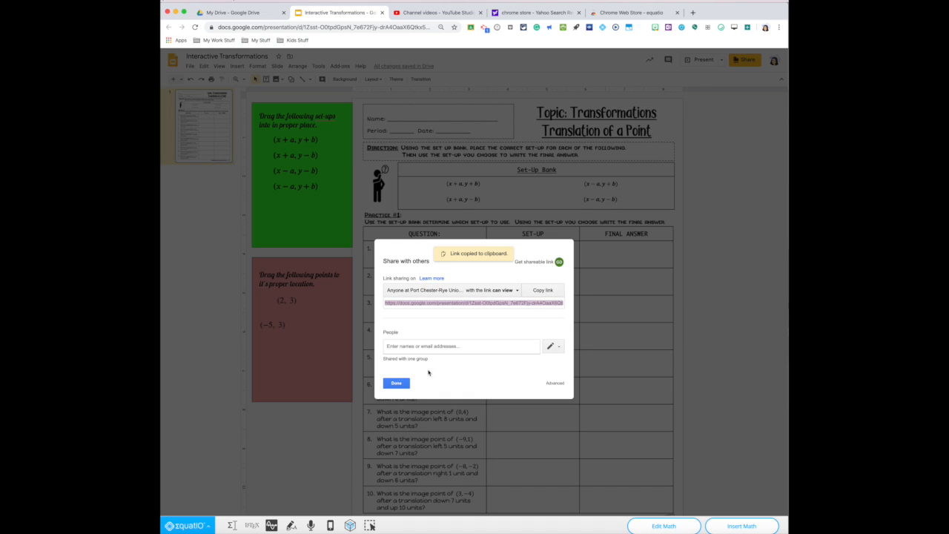
{"action": "left_click", "coordinate": [398, 384]}
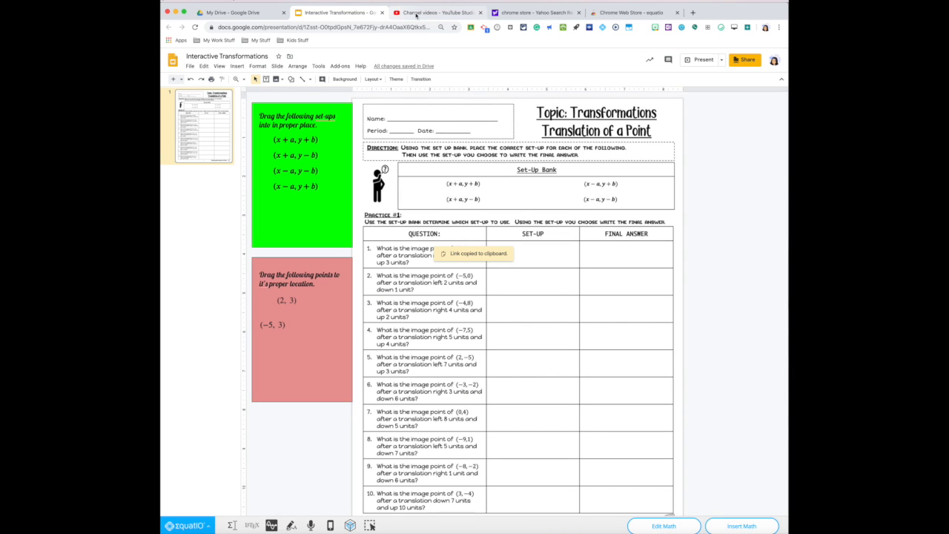
Paste the shared link as the address of the Chrome Web Store page and replace its "edit?usp=sharing" ending with "copy".
{"action": "left_click", "coordinate": [621, 13]}
{"action": "left_click", "coordinate": [385, 28]}
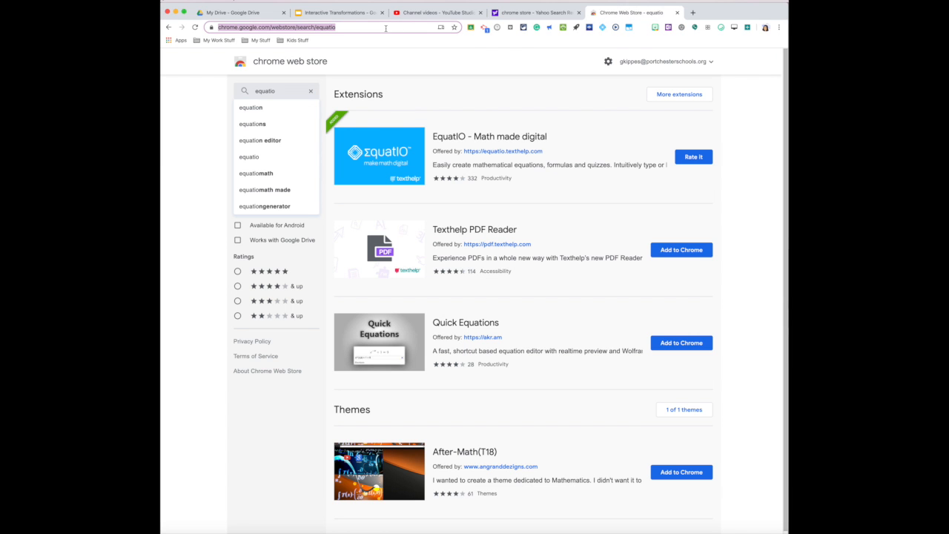
{"action": "key", "text": "super+v"}
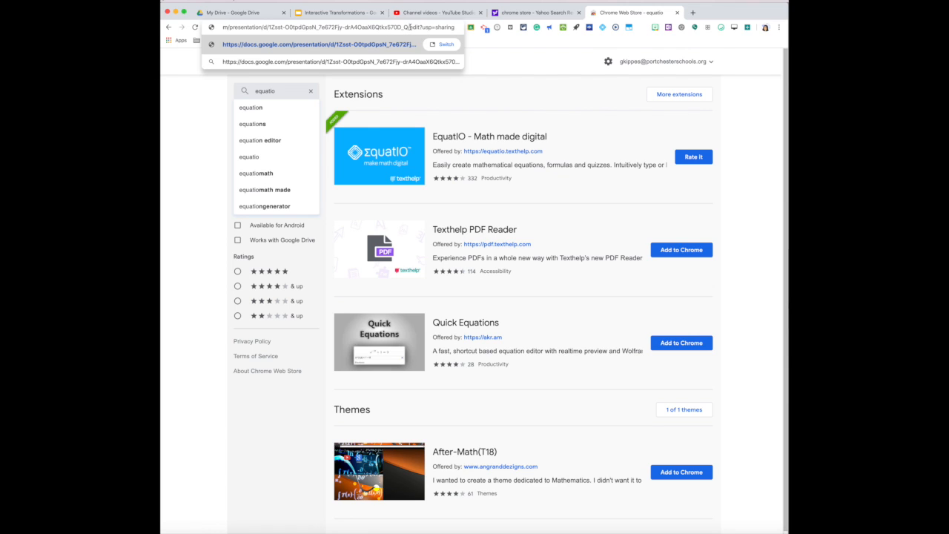
{"action": "left_click_drag", "start_coordinate": [408, 27], "coordinate": [458, 27]}
{"action": "type", "text": "copy"}
Load the edited link and make a copy of the Interactive Transformations document.
{"action": "left_click_drag", "start_coordinate": [459, 27], "coordinate": [205, 29]}
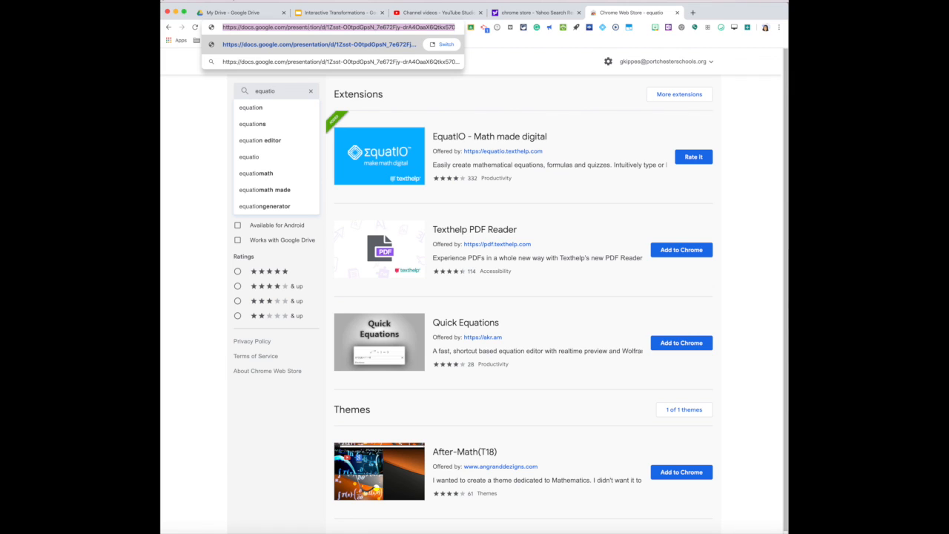
{"action": "left_click", "coordinate": [453, 28]}
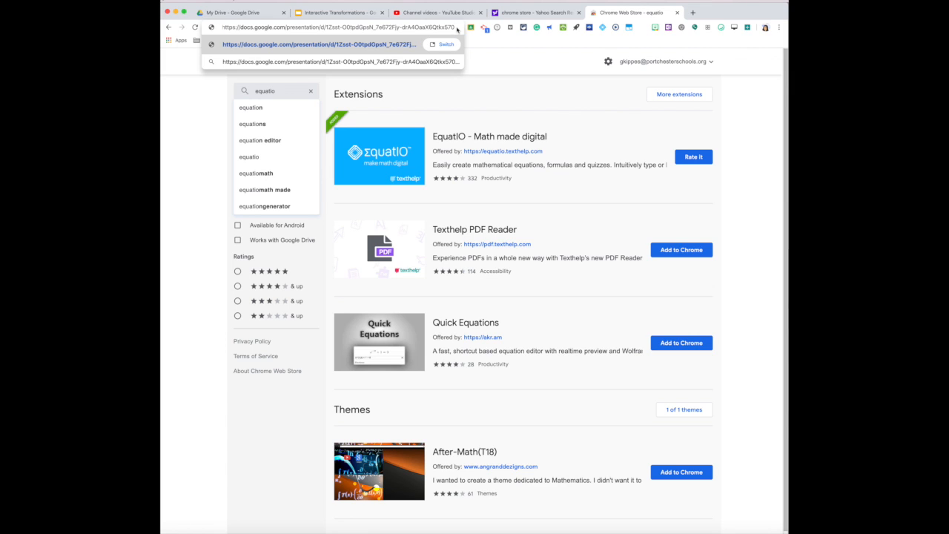
{"action": "key", "text": "Return"}
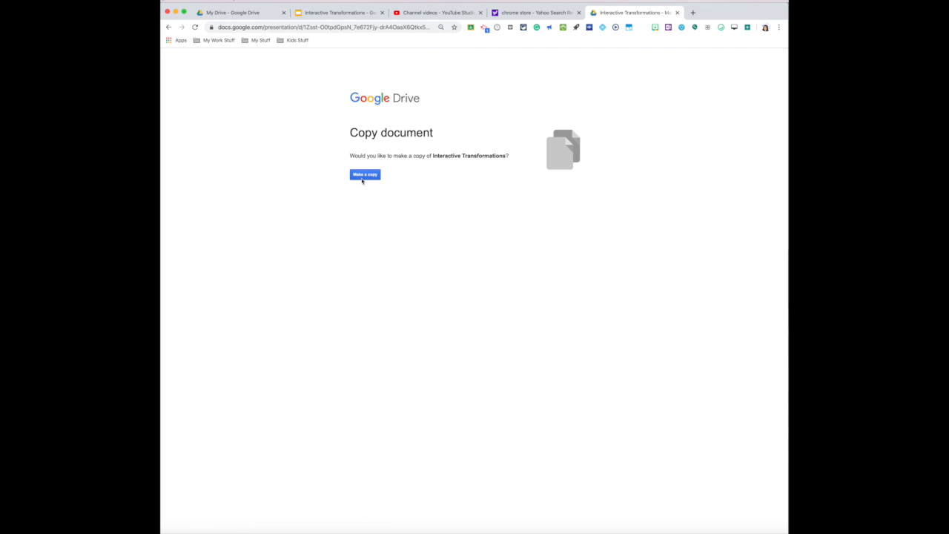
{"action": "left_click", "coordinate": [366, 177]}
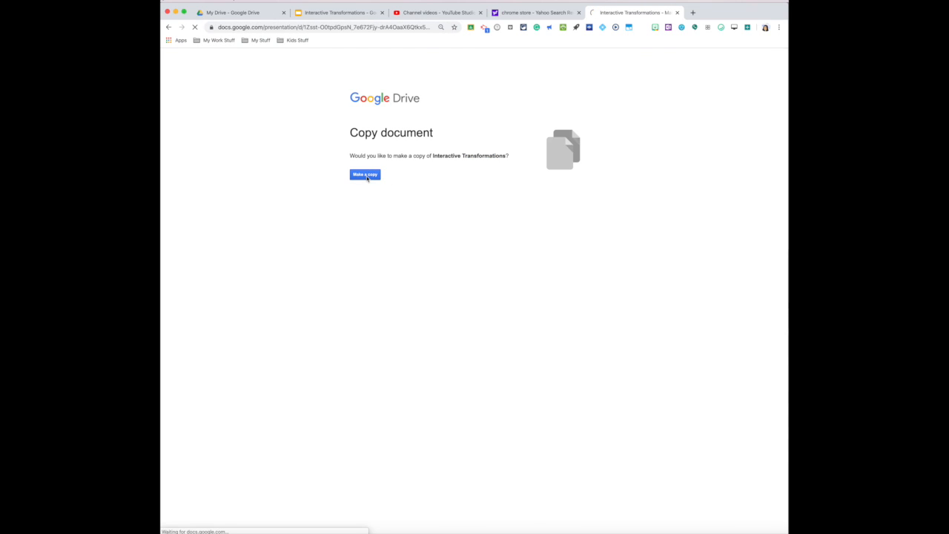